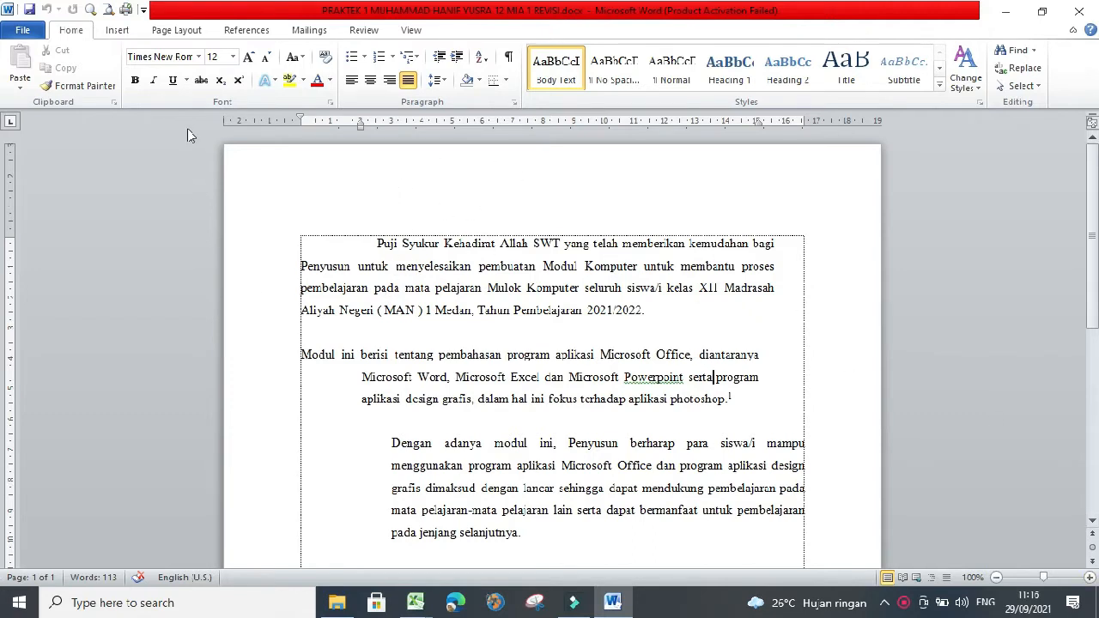
# - Open the Page Setup dialog and set the left margin to 3 cm
pyautogui.click(184, 32)
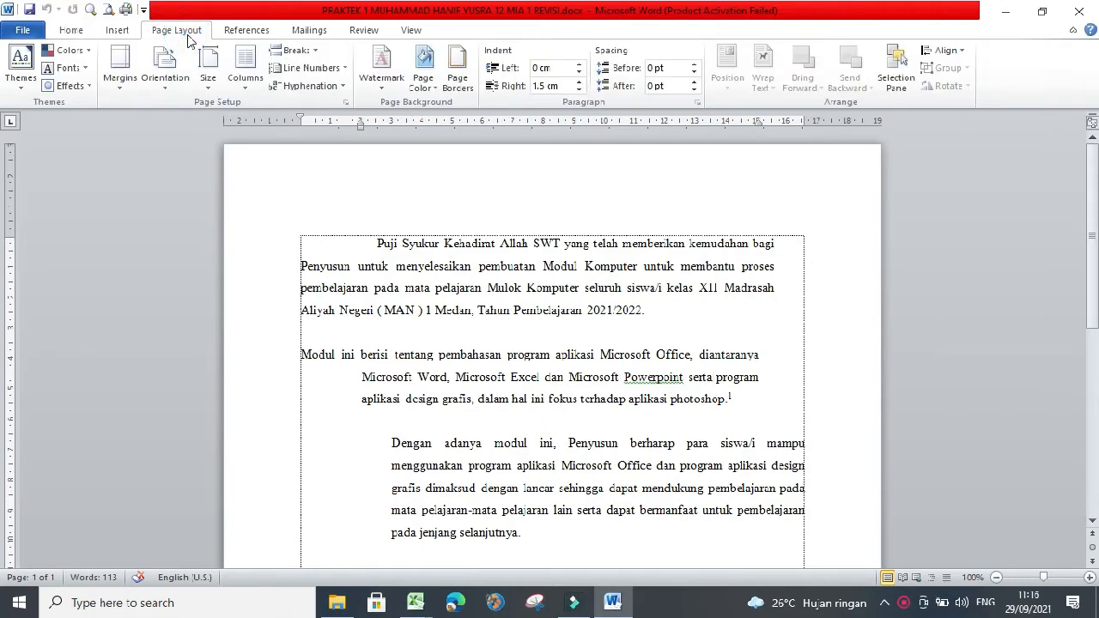
pyautogui.click(346, 103)
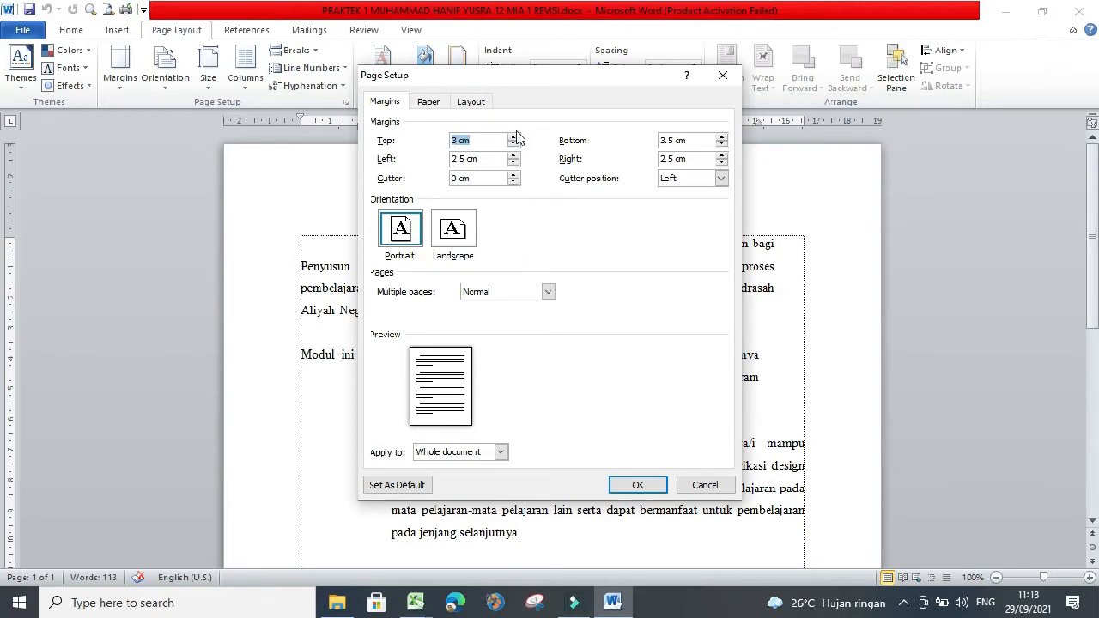
pyautogui.doubleClick(454, 160)
pyautogui.write('3')
pyautogui.click(671, 157)
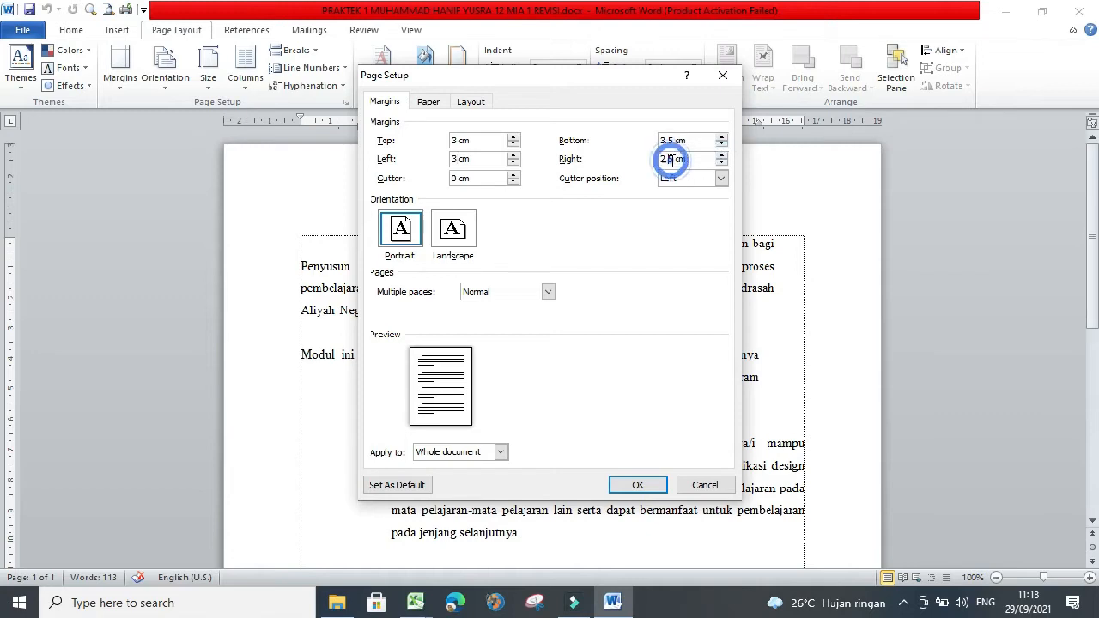
# - Set the right margin to 3 cm and apply the margins to the whole document
pyautogui.click(670, 159)
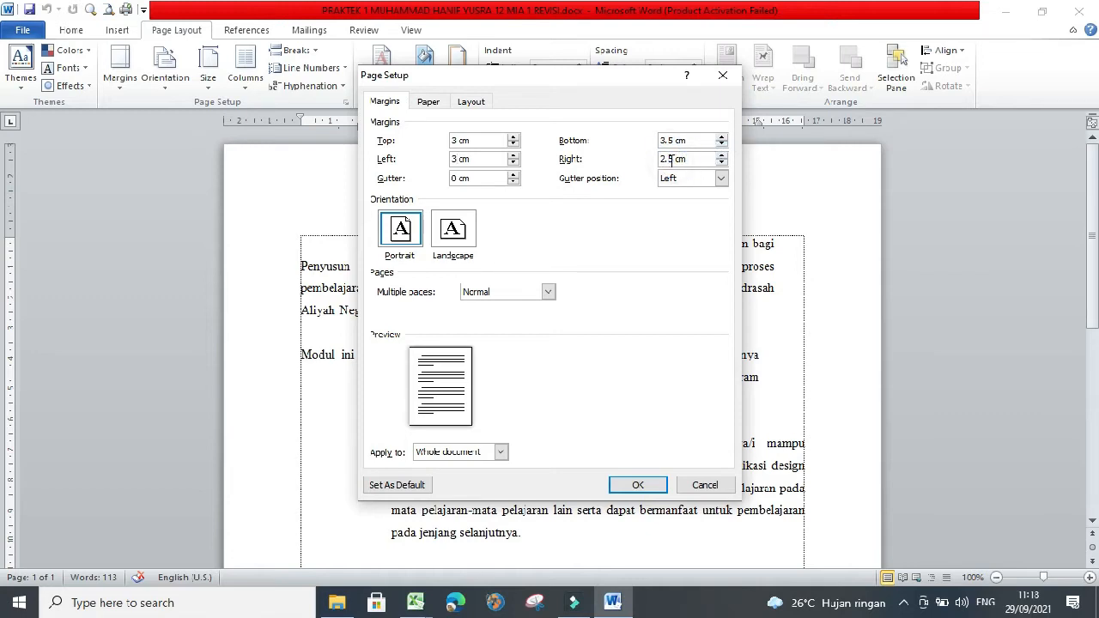
pyautogui.press('BackSpace')
pyautogui.press('BackSpace')
pyautogui.press('BackSpace')
pyautogui.write('3')
pyautogui.click(500, 452)
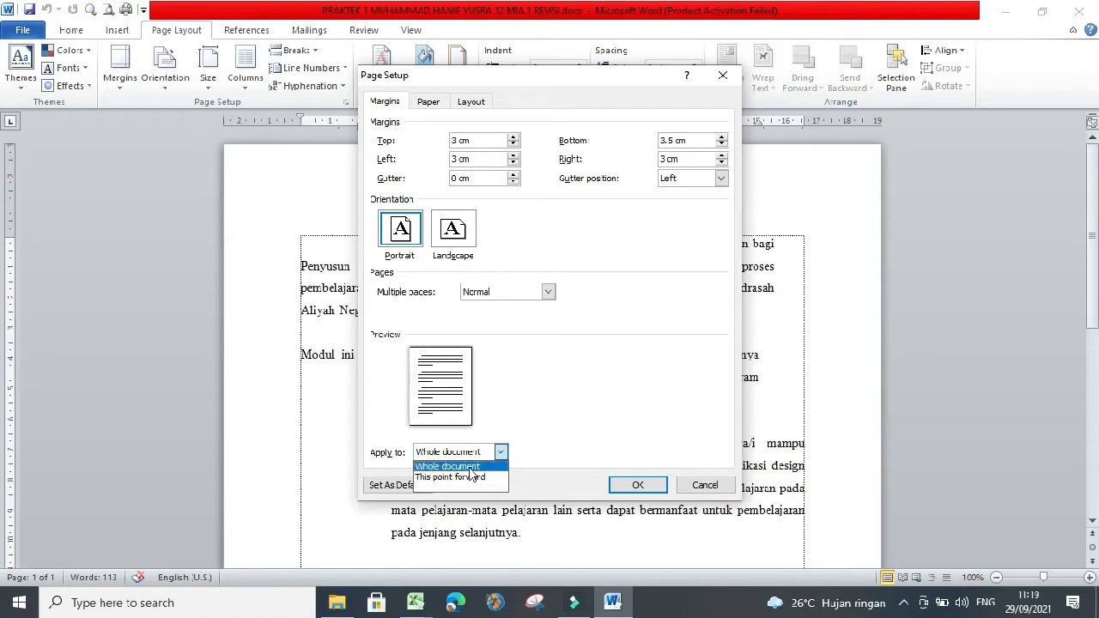
pyautogui.click(505, 465)
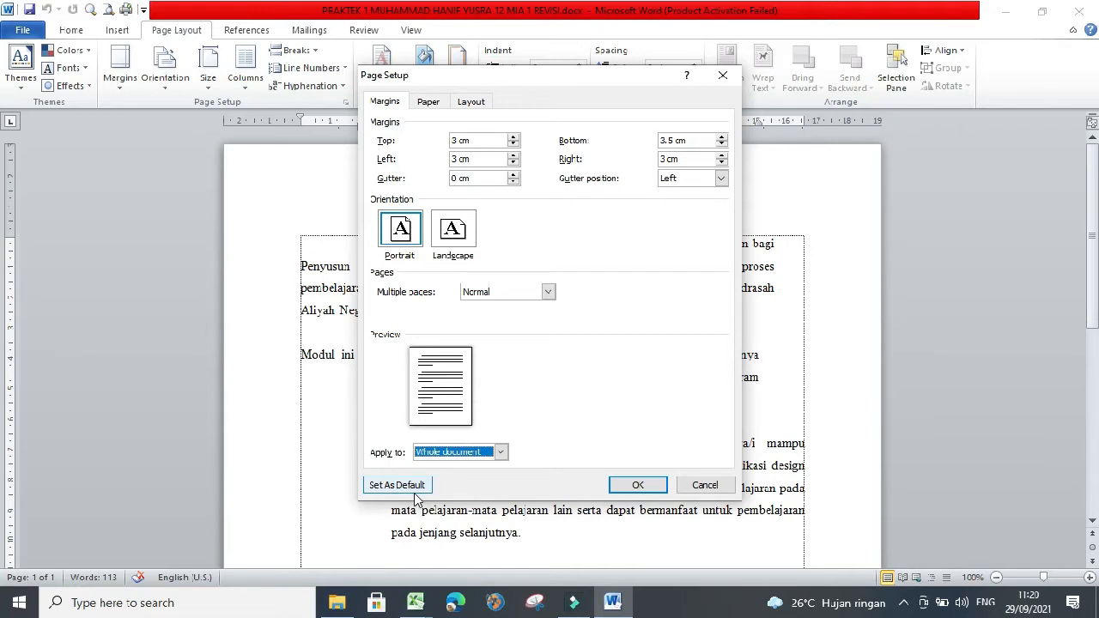
# - Browse the available paper sizes without changing the Letter size
pyautogui.click(430, 107)
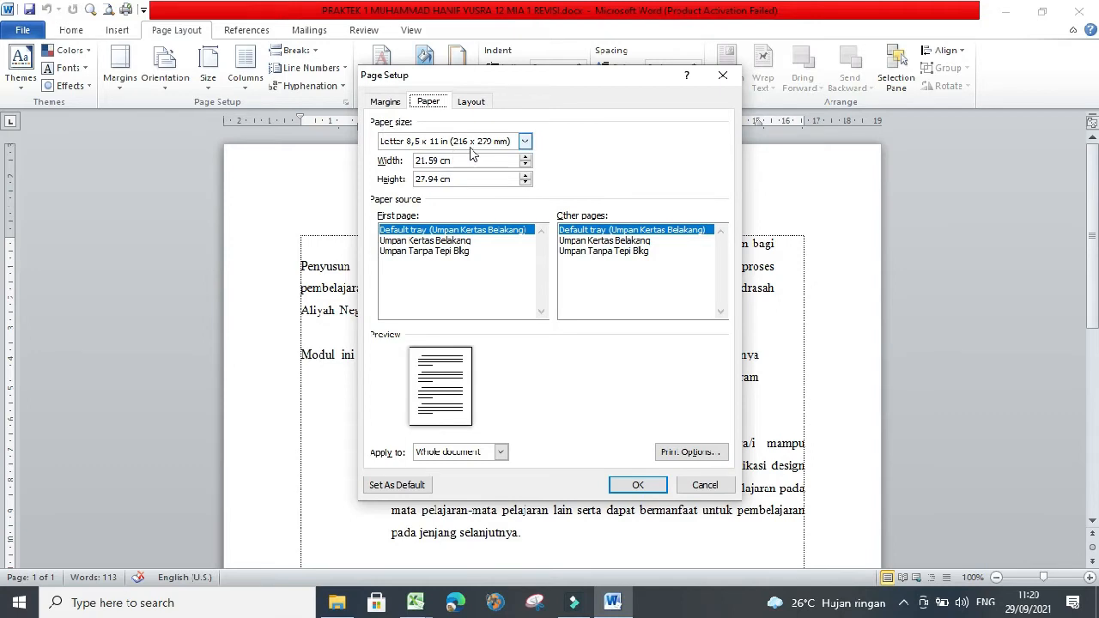
pyautogui.click(525, 142)
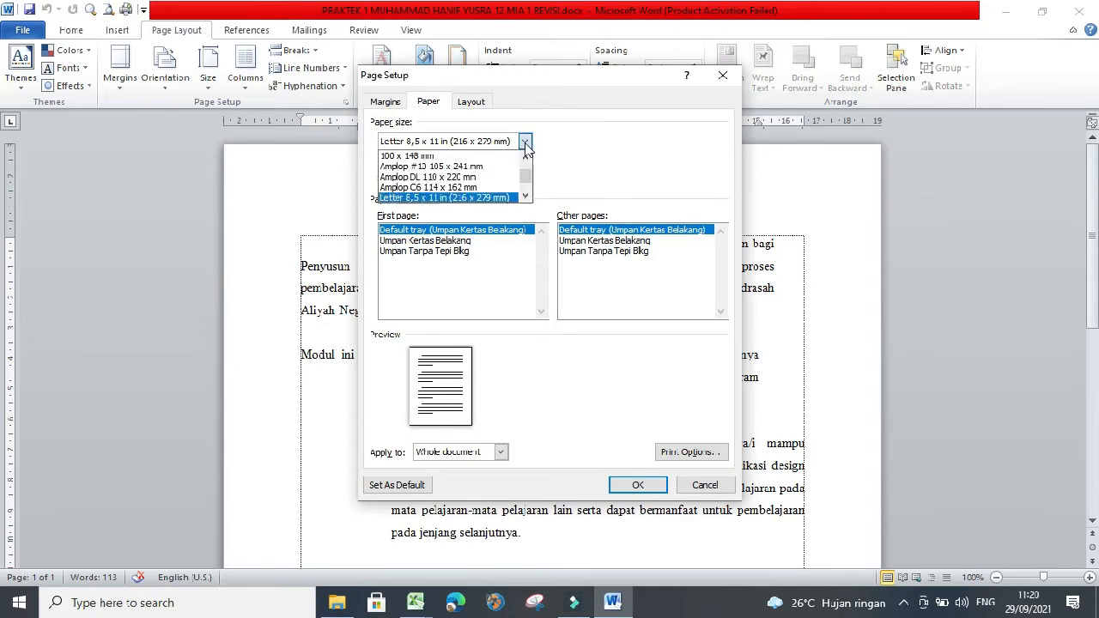
pyautogui.moveTo(526, 175)
pyautogui.mouseDown()
pyautogui.moveTo(527, 164)
pyautogui.moveTo(529, 194)
pyautogui.moveTo(526, 172)
pyautogui.mouseUp()
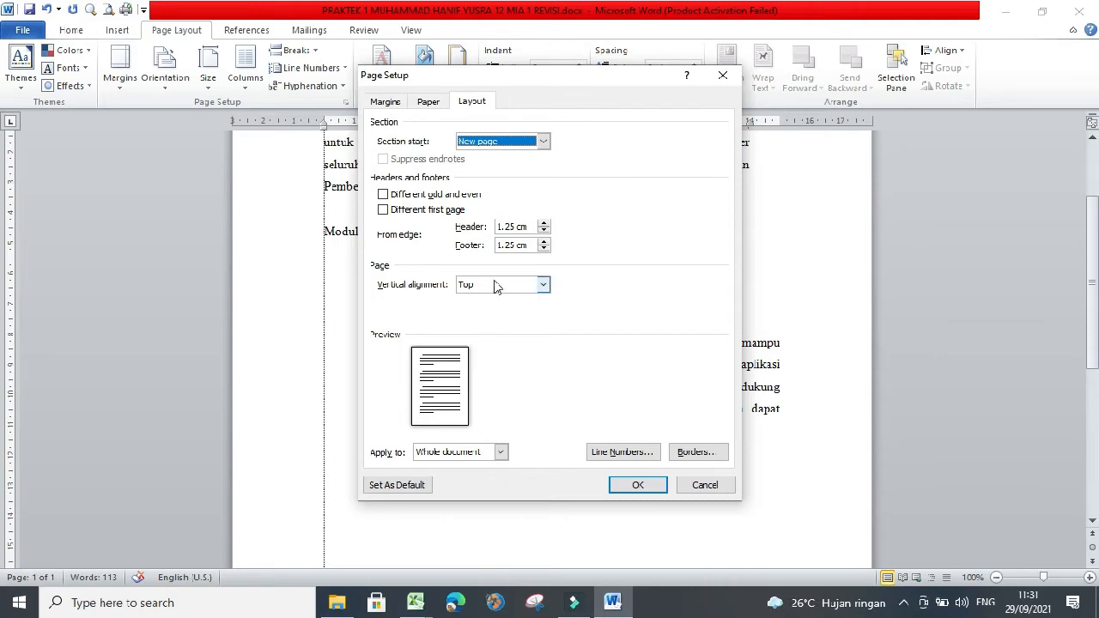
# - Set the page's vertical alignment to Bottom and apply the Page Setup changes
pyautogui.click(543, 286)
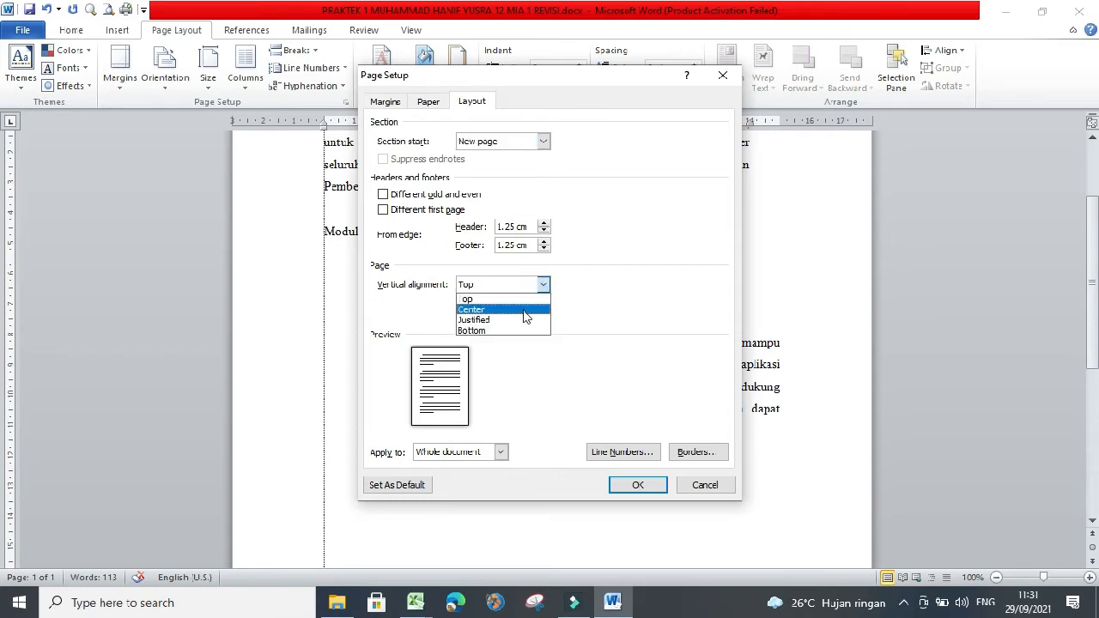
pyautogui.click(526, 311)
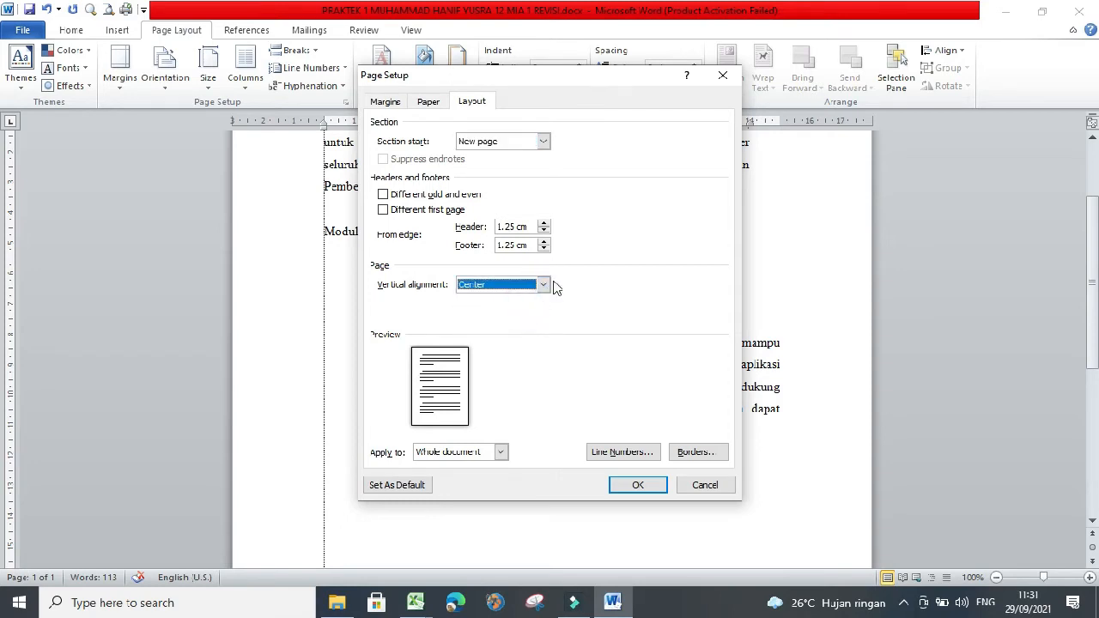
pyautogui.click(547, 293)
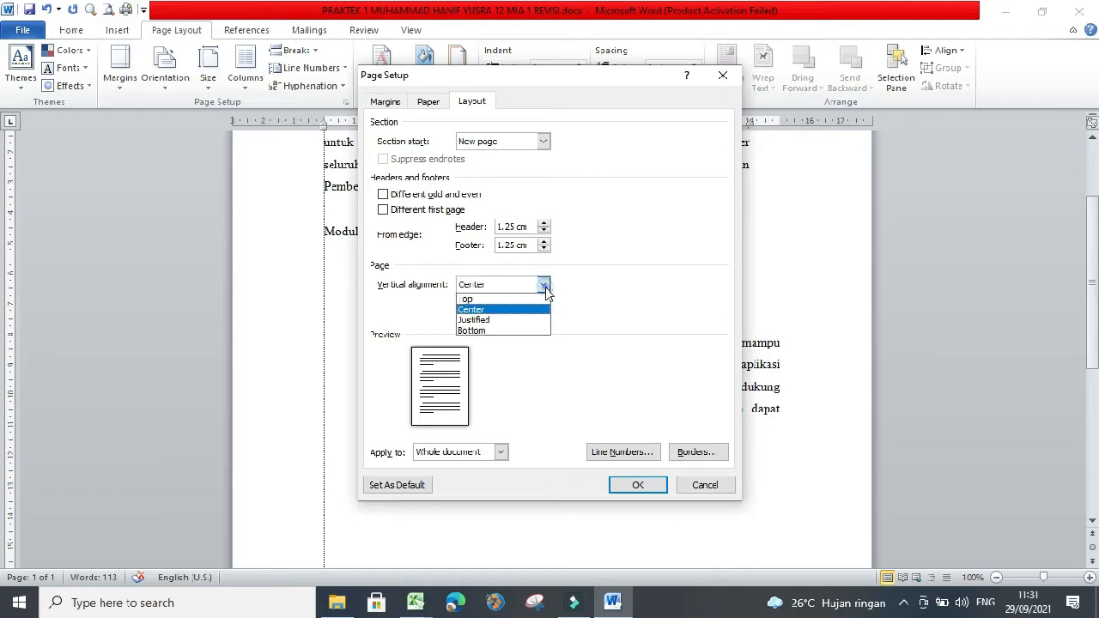
pyautogui.click(519, 325)
pyautogui.click(543, 284)
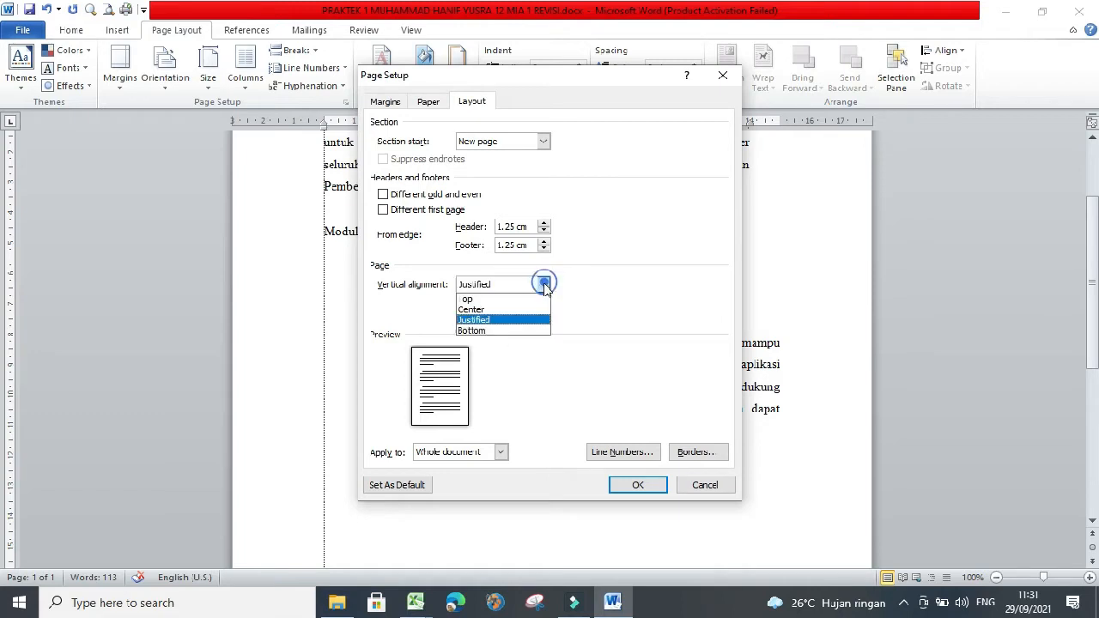
pyautogui.click(513, 329)
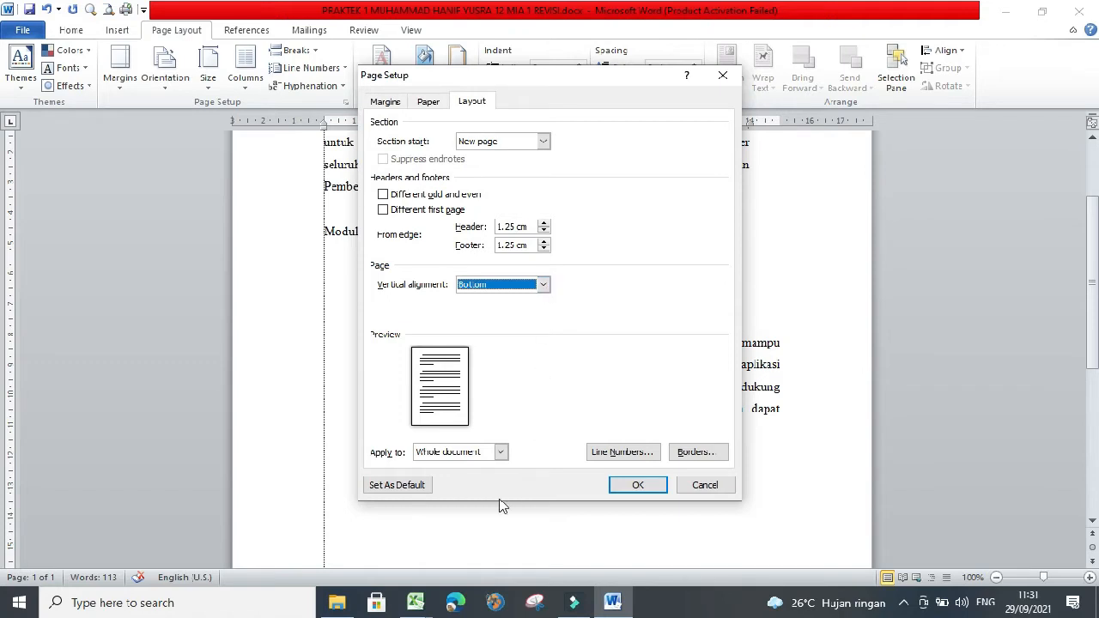
pyautogui.click(510, 295)
pyautogui.click(638, 486)
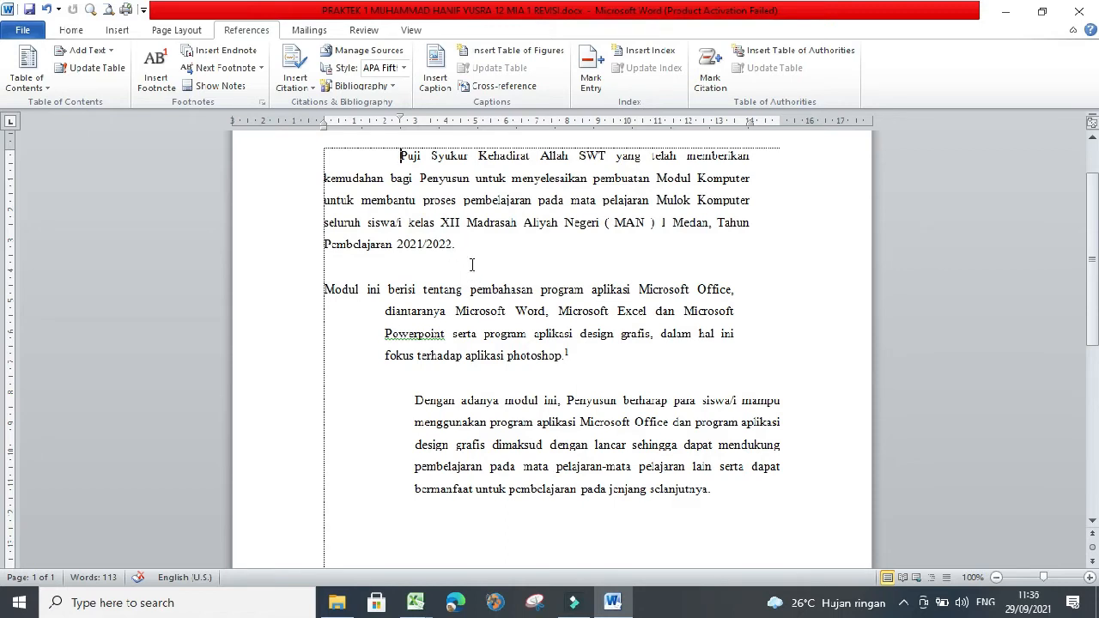
# - Insert a footnote after "2021/2022." at the end of the first paragraph
pyautogui.click(456, 244)
pyautogui.click(158, 79)
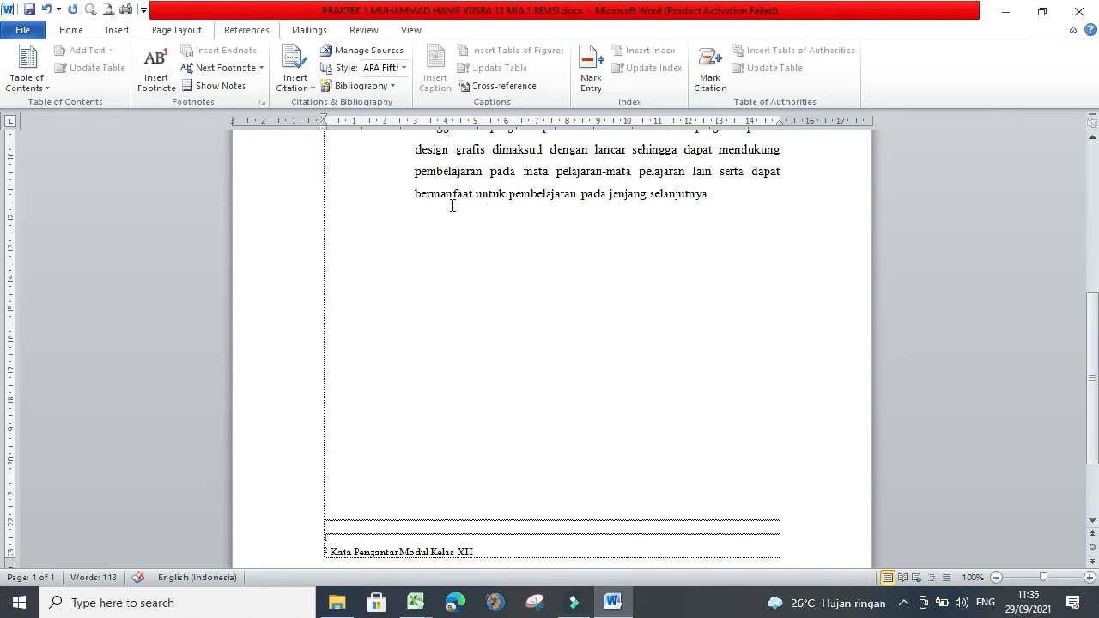
pyautogui.scroll(4, 593, 142)
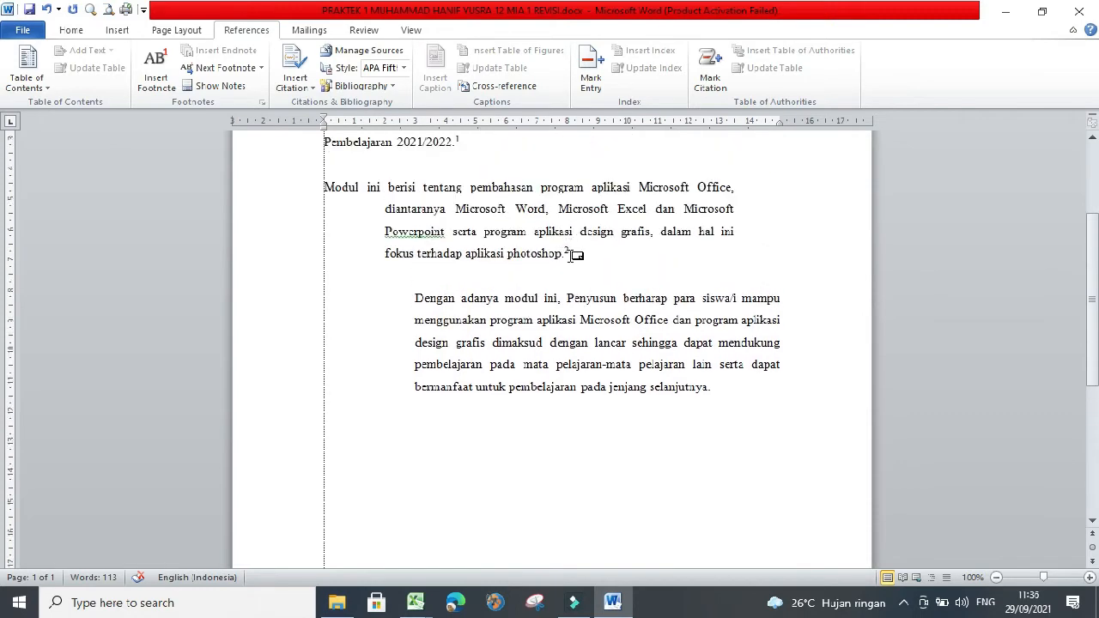
pyautogui.moveTo(571, 255)
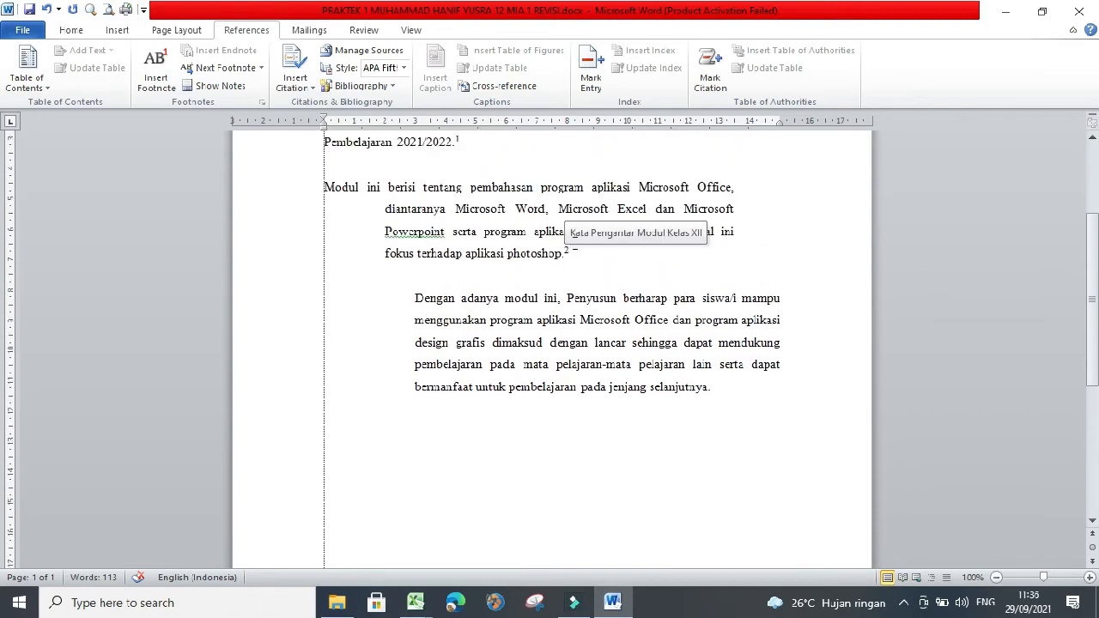
pyautogui.scroll(1, 508, 211)
pyautogui.scroll(-2, 413, 368)
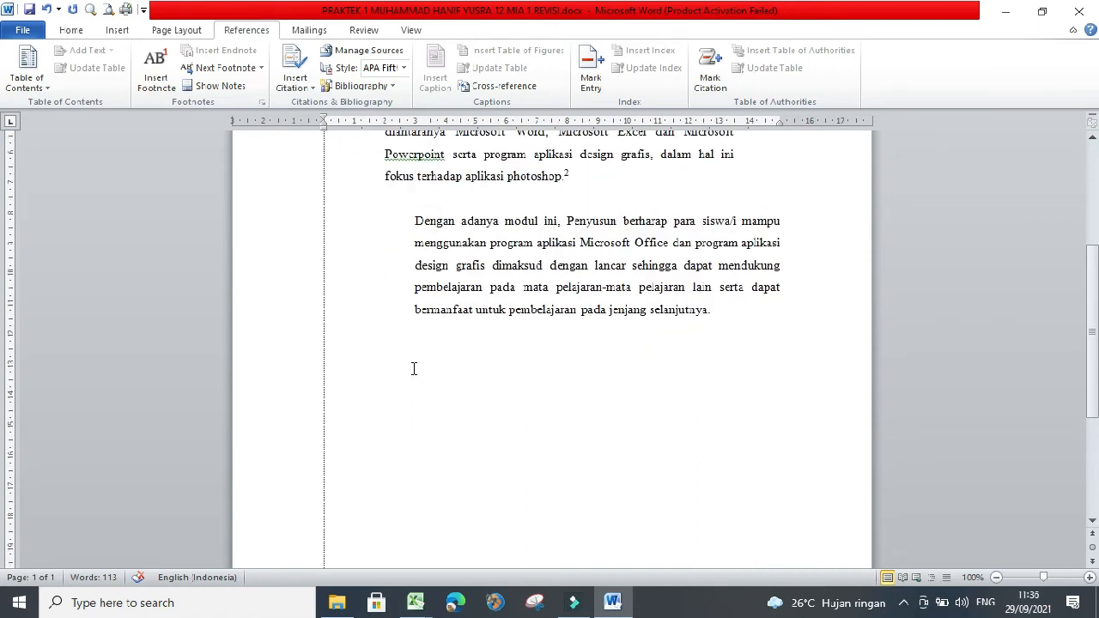
pyautogui.scroll(-3, 413, 368)
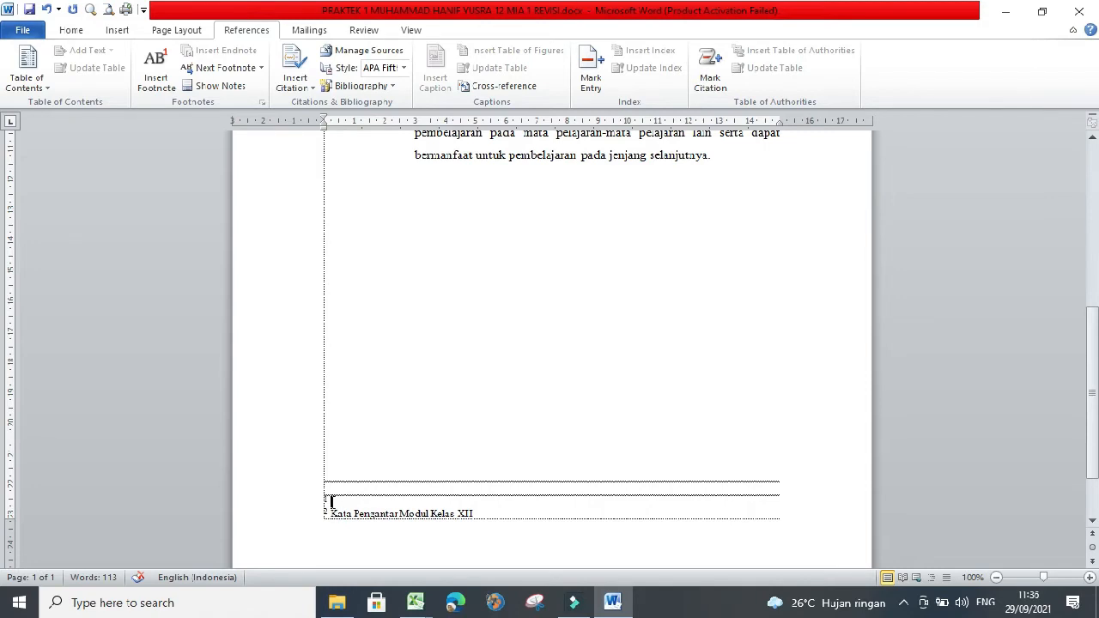
pyautogui.scroll(5, 335, 502)
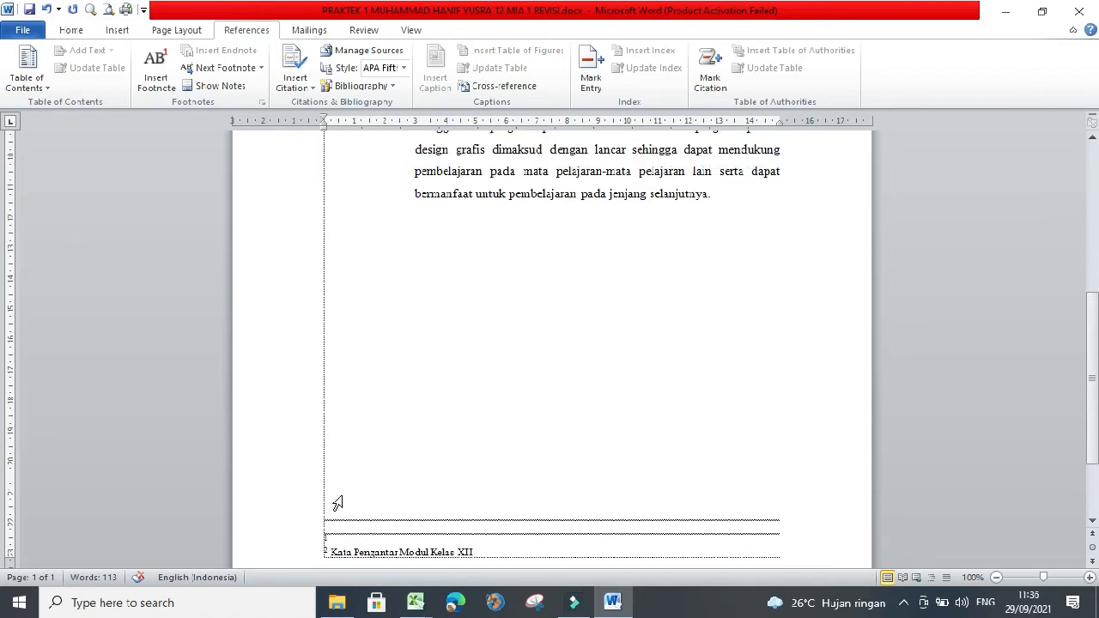
pyautogui.scroll(3, 339, 510)
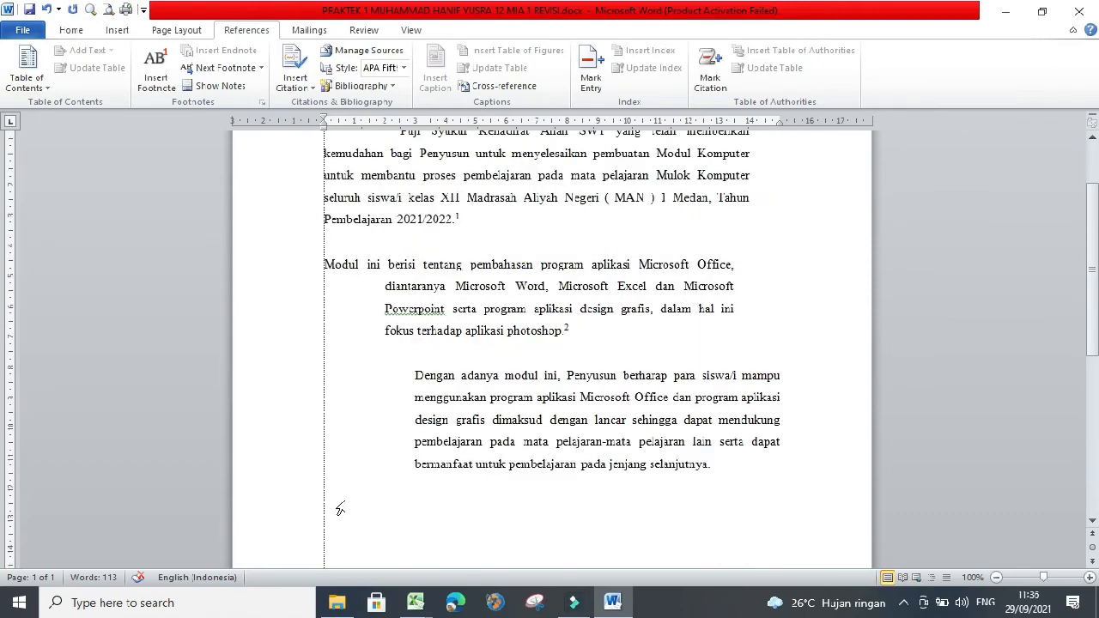
pyautogui.scroll(-5, 514, 313)
pyautogui.scroll(-5, 485, 401)
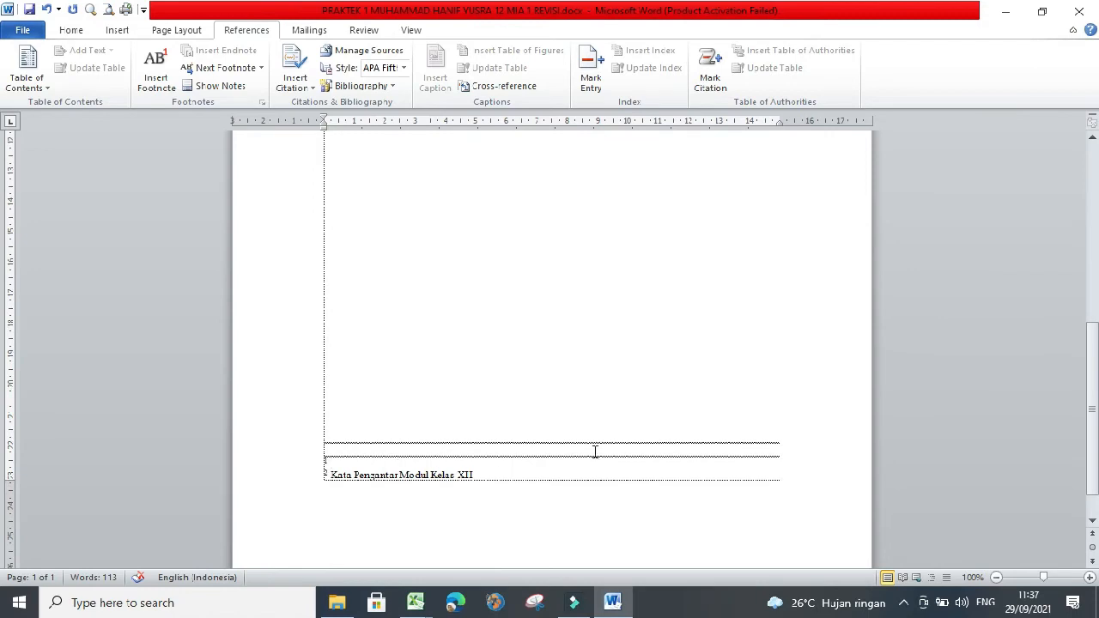
# - Enter the footnote text "Modul Komputer Semester 1," followed by the author's name, "Mandiri, 2021."
pyautogui.write('b')
pyautogui.press('BackSpace')
pyautogui.press('BackSpace')
pyautogui.write('Modul Komputer Sc')
pyautogui.write('mester 1,')
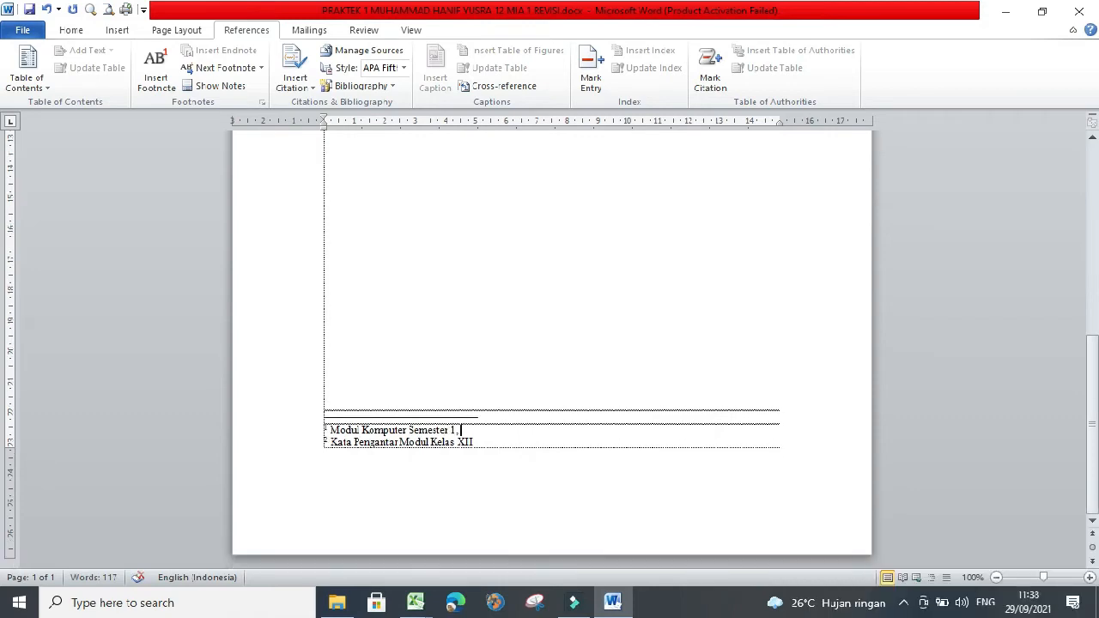
pyautogui.write(' Zakiah, Mandiri, 20')
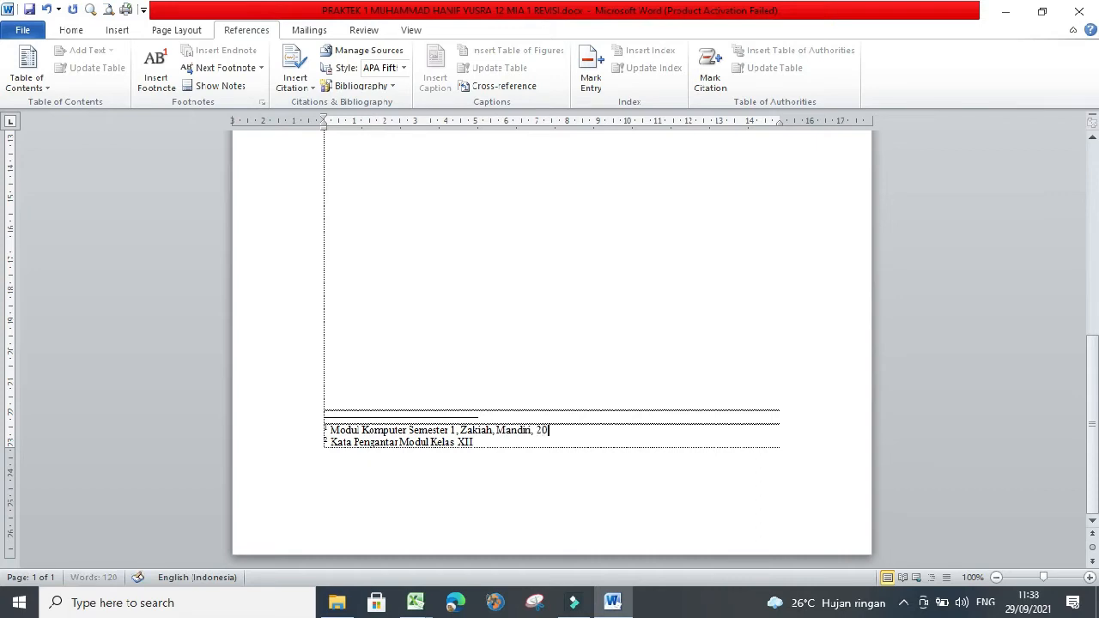
pyautogui.write('21.')
# - Review the new footnote reference in the first paragraph and the existing footnote marks
pyautogui.scroll(2, 616, 409)
pyautogui.scroll(5, 592, 492)
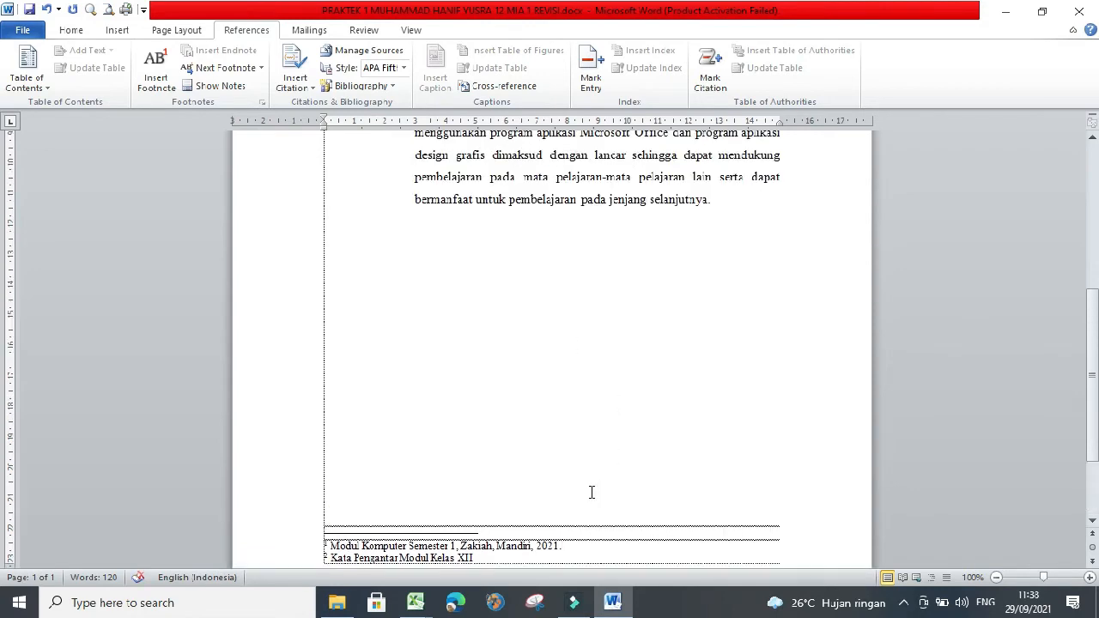
pyautogui.scroll(2, 661, 262)
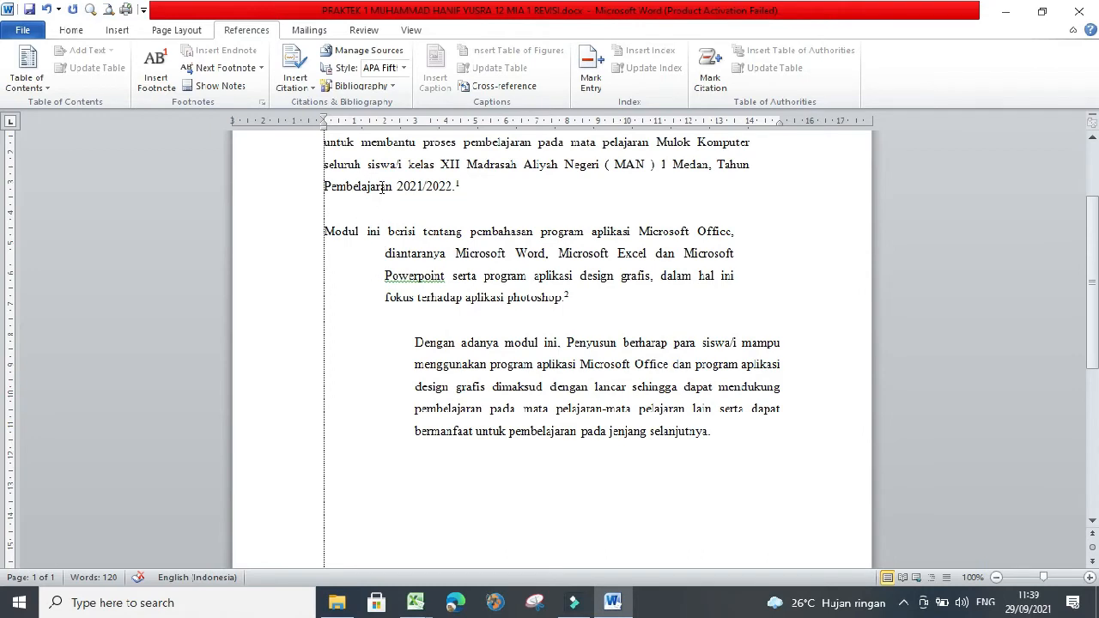
pyautogui.scroll(1, 446, 153)
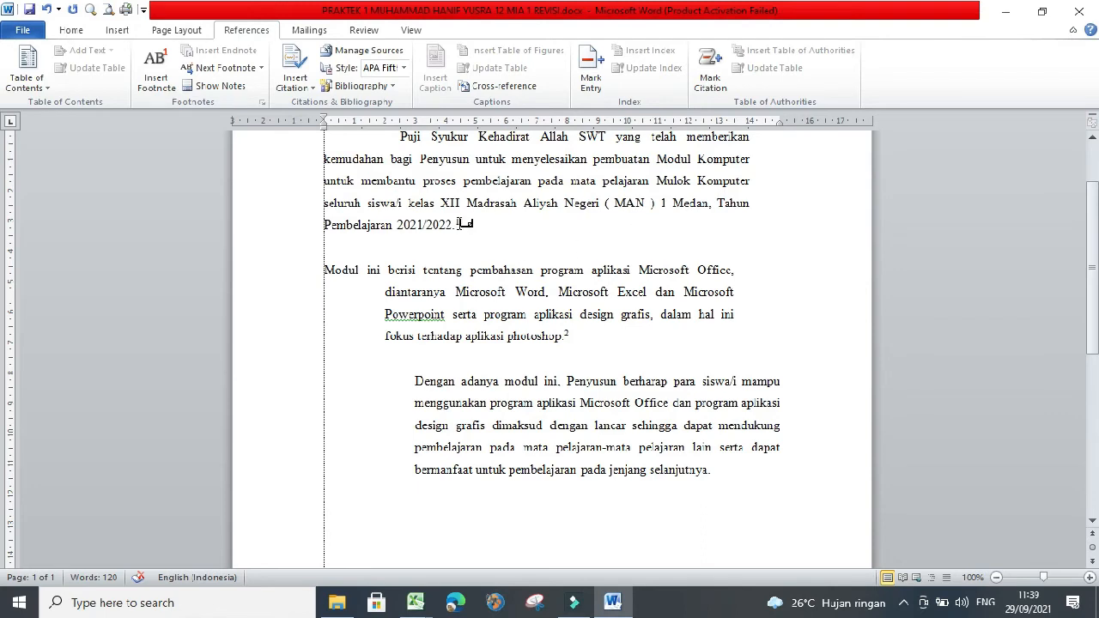
pyautogui.moveTo(462, 222)
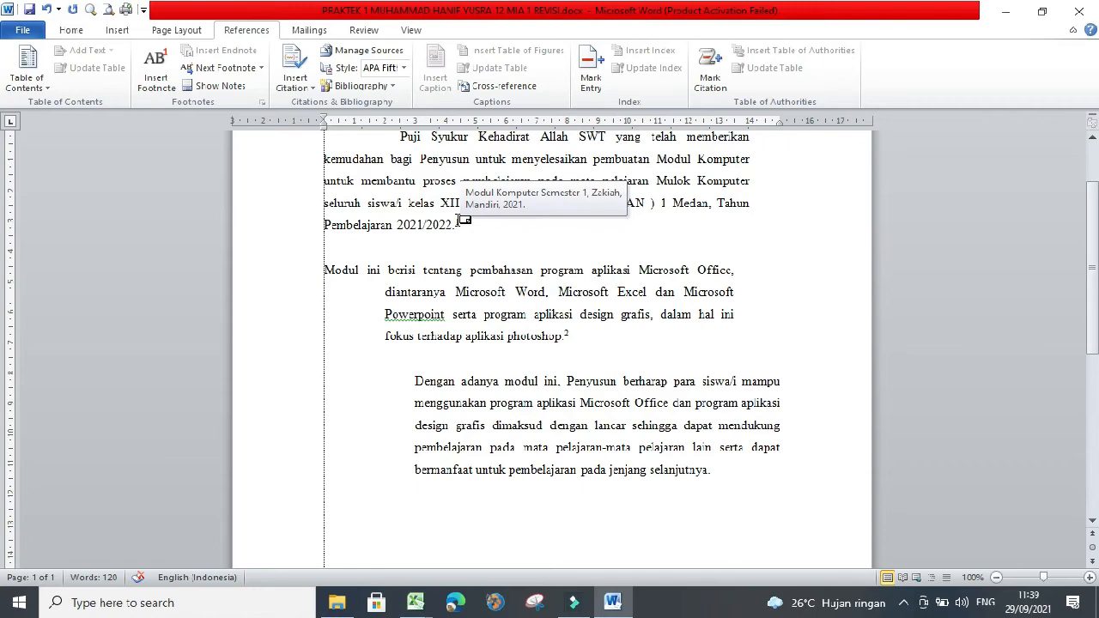
pyautogui.scroll(-1, 471, 221)
pyautogui.scroll(3, 485, 232)
pyautogui.scroll(-3, 532, 249)
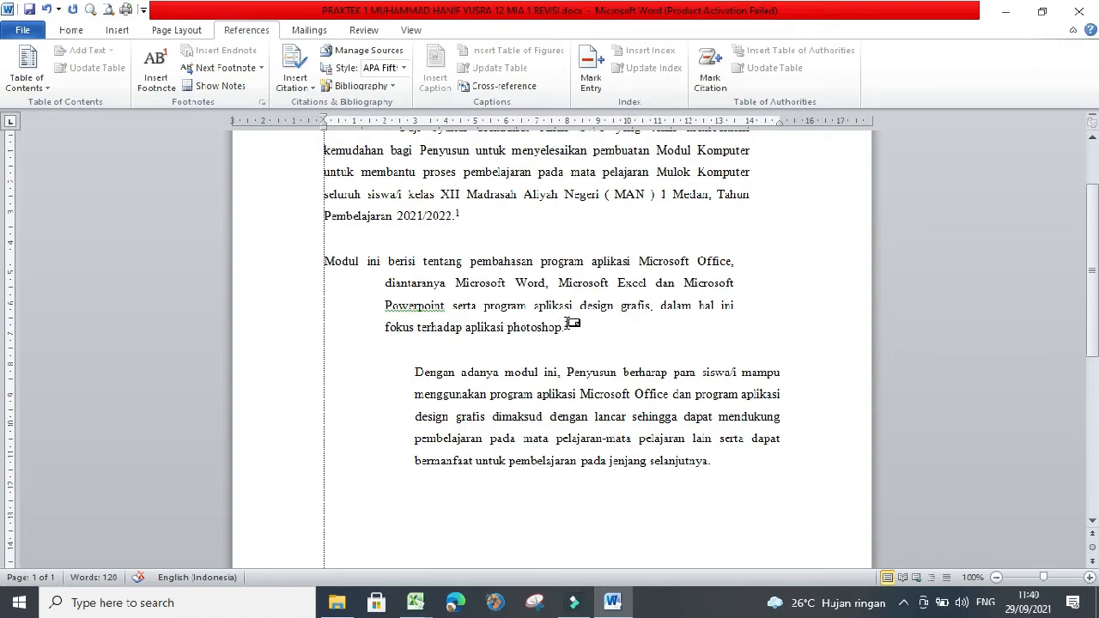
pyautogui.moveTo(569, 323)
# - Insert a footnote after "selanjutnya." at the end of the third paragraph
pyautogui.click(713, 464)
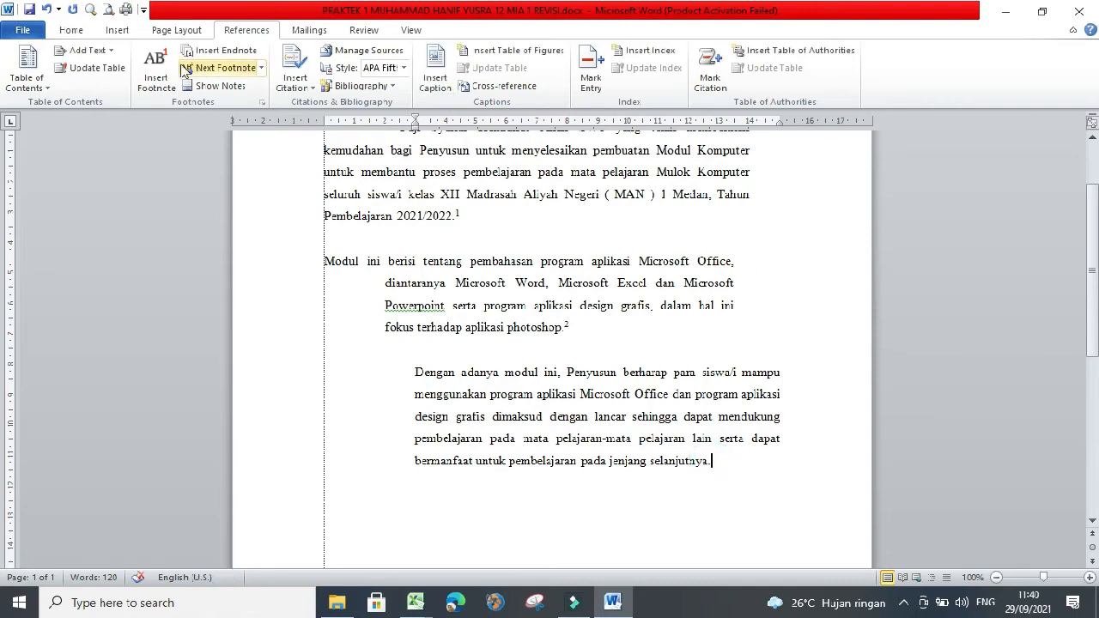
pyautogui.click(156, 77)
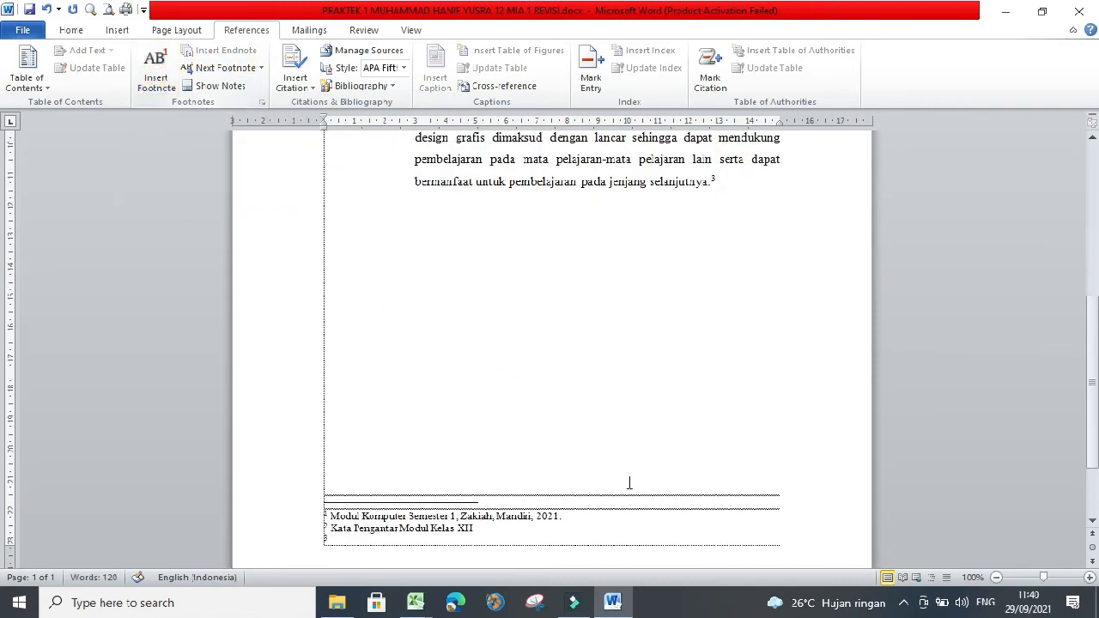
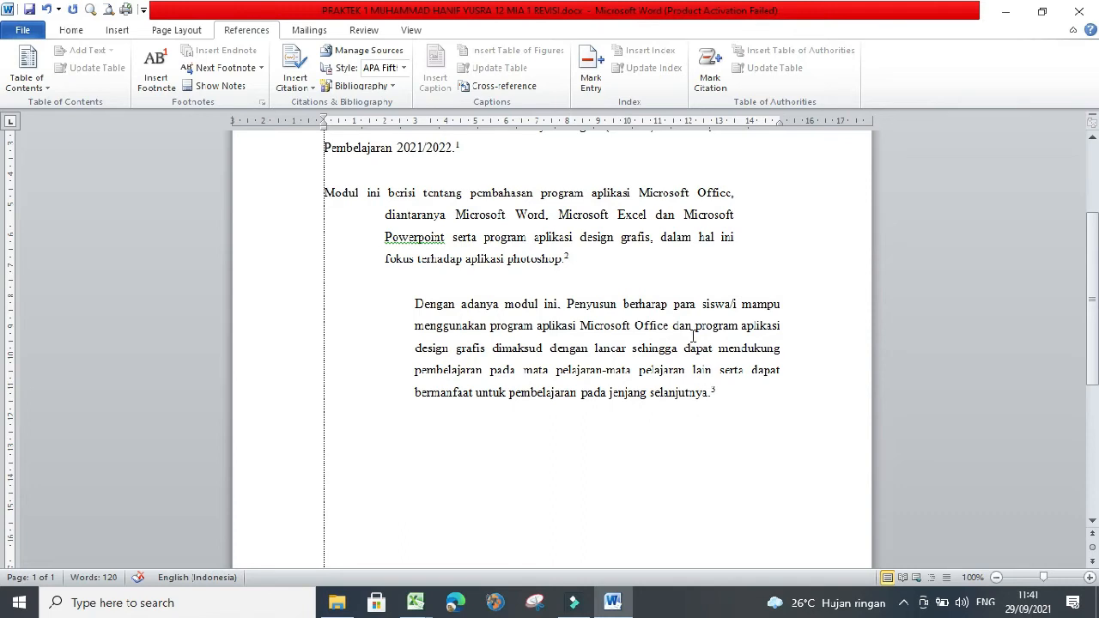
# - Scroll through the preface to review the footnote references in the paragraphs and the footnote texts at the page bottom
pyautogui.scroll(-2, 641, 389)
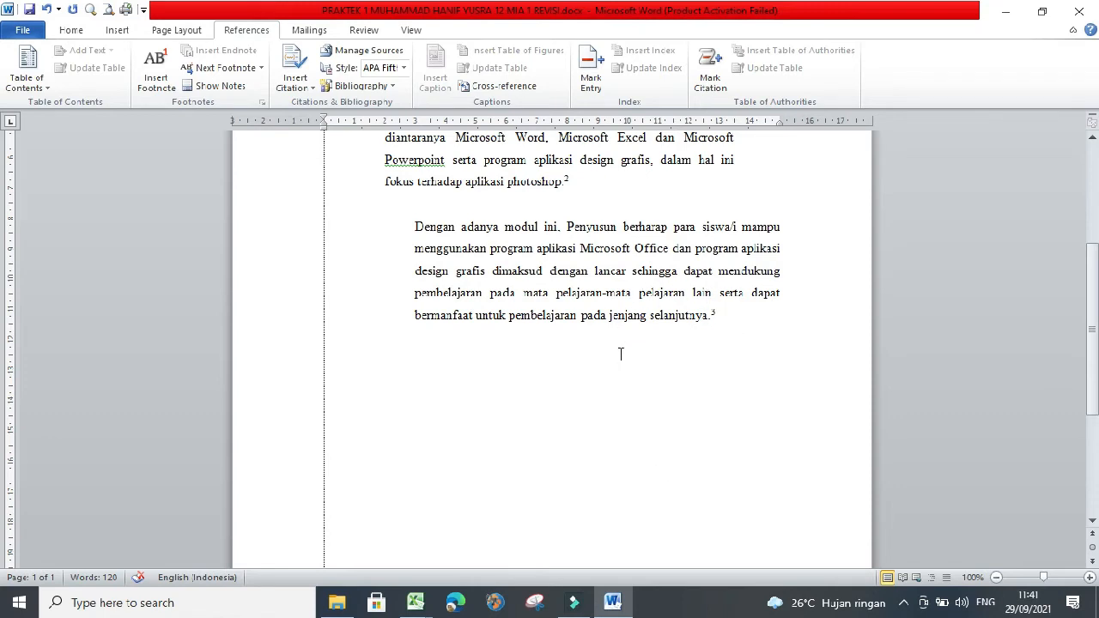
pyautogui.scroll(-2, 621, 354)
pyautogui.scroll(1, 430, 486)
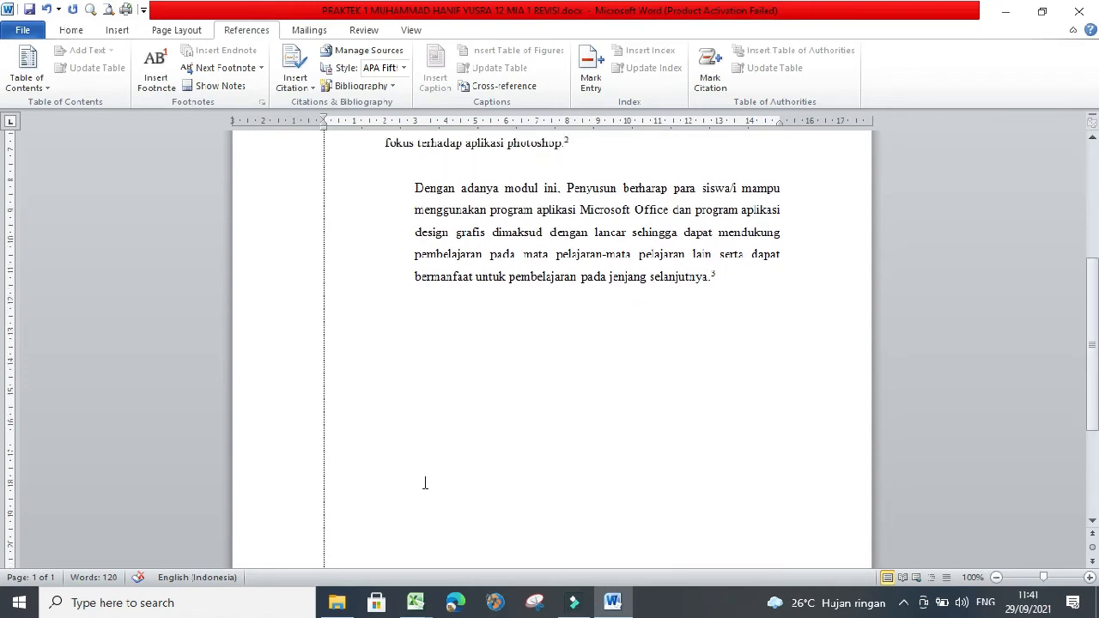
pyautogui.scroll(-3, 524, 438)
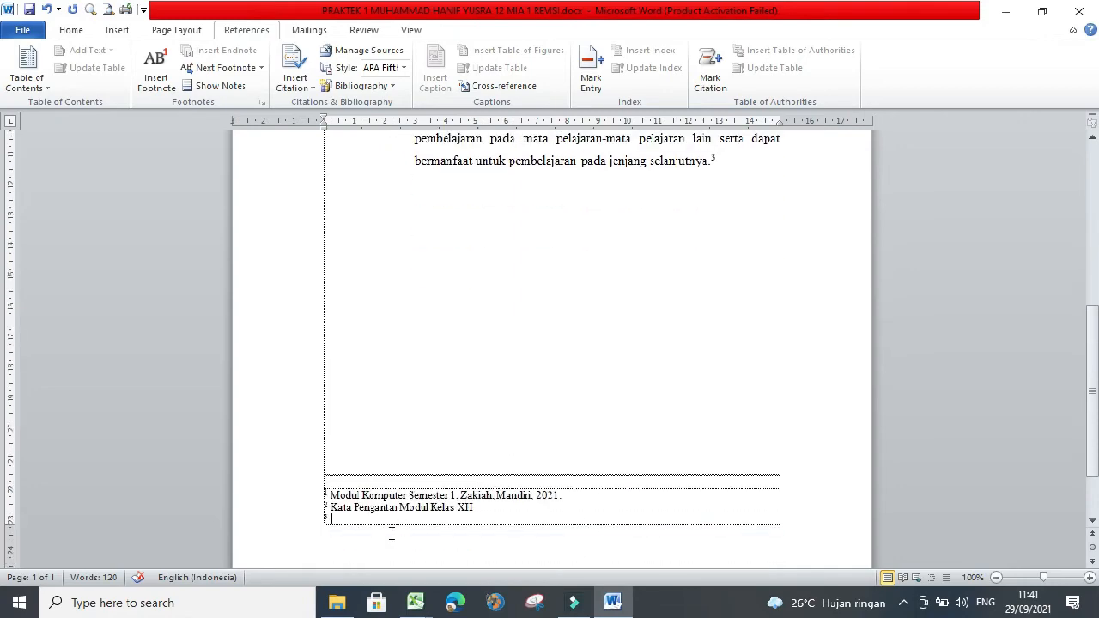
pyautogui.scroll(8, 359, 498)
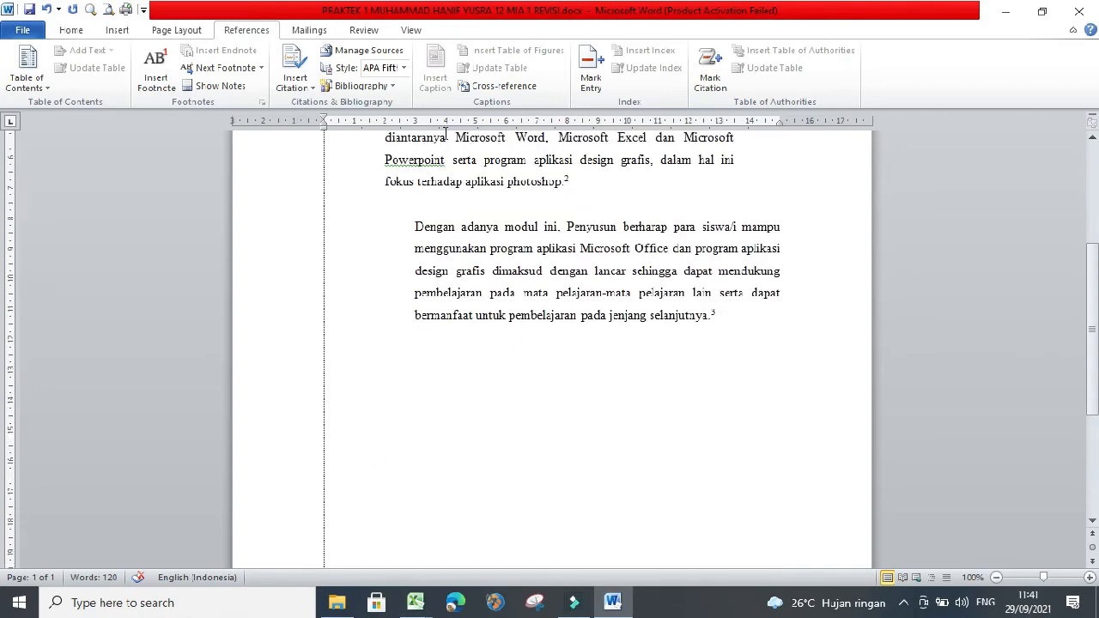
pyautogui.scroll(-4, 512, 148)
pyautogui.scroll(-5, 746, 349)
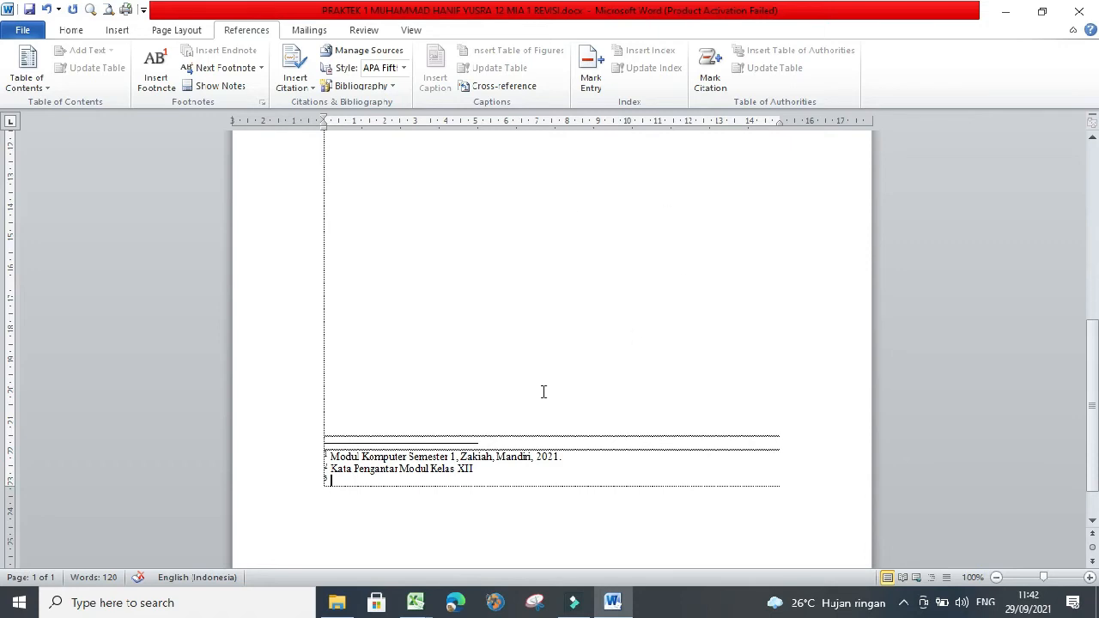
pyautogui.scroll(3, 540, 392)
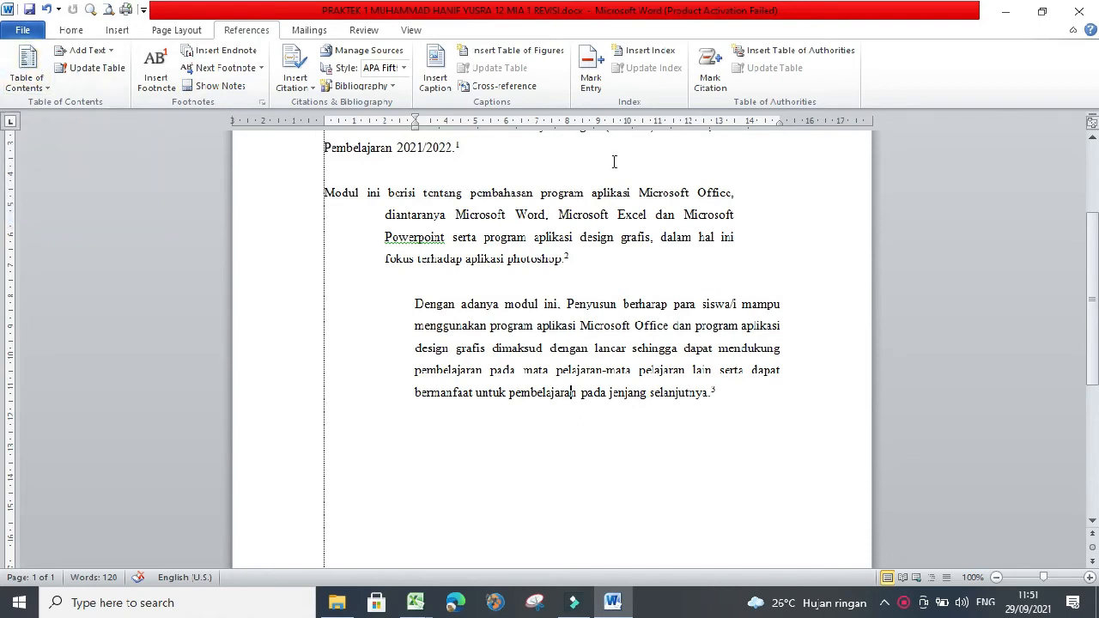
pyautogui.scroll(4, 629, 256)
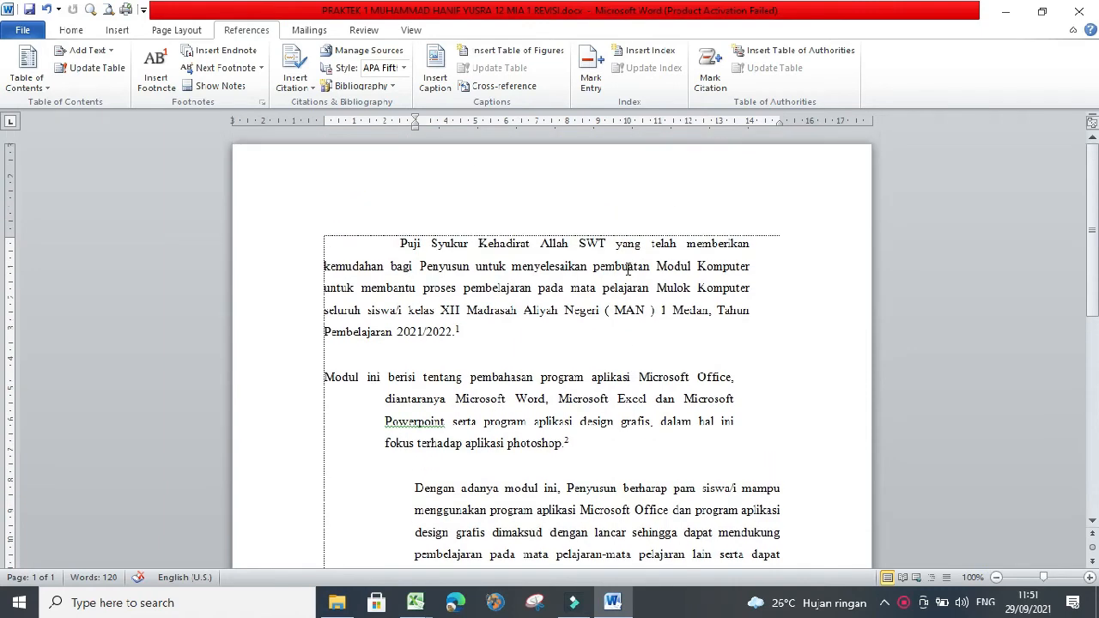
pyautogui.scroll(-2, 628, 269)
pyautogui.scroll(1, 627, 274)
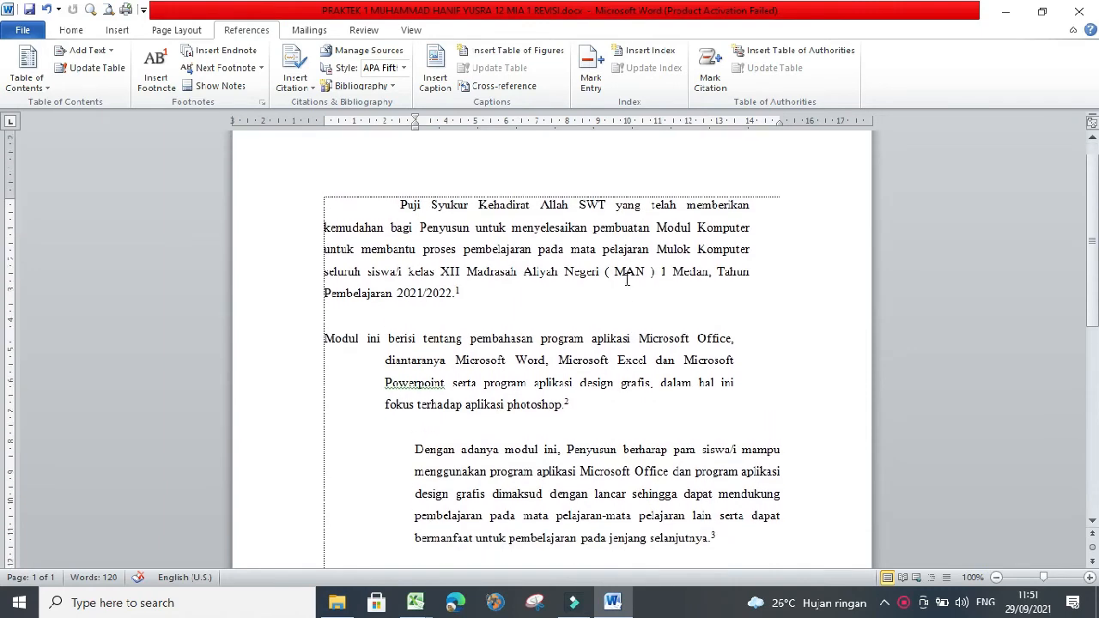
pyautogui.scroll(-1, 459, 294)
pyautogui.scroll(1, 541, 337)
pyautogui.scroll(-1, 517, 253)
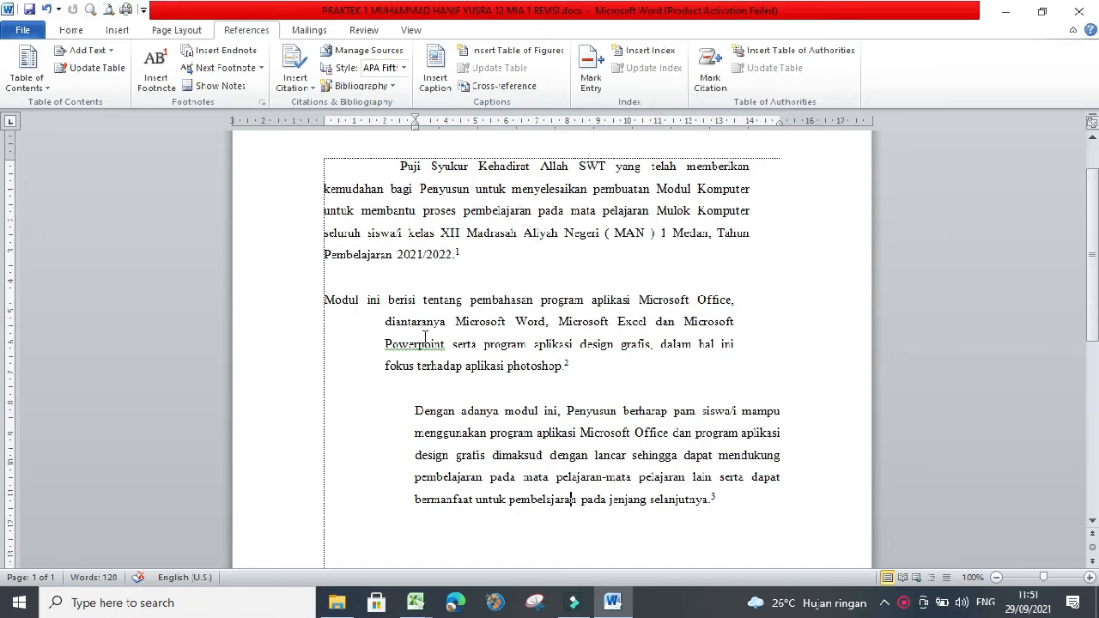
pyautogui.scroll(-2, 371, 332)
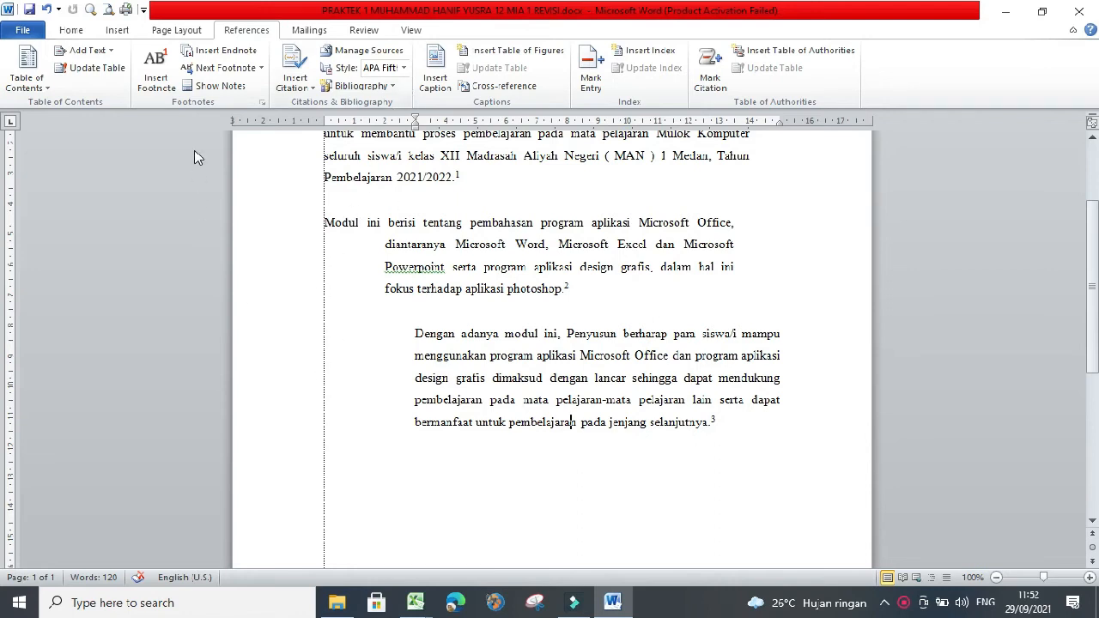
# - Open the document's print preview and print settings
pyautogui.click(24, 31)
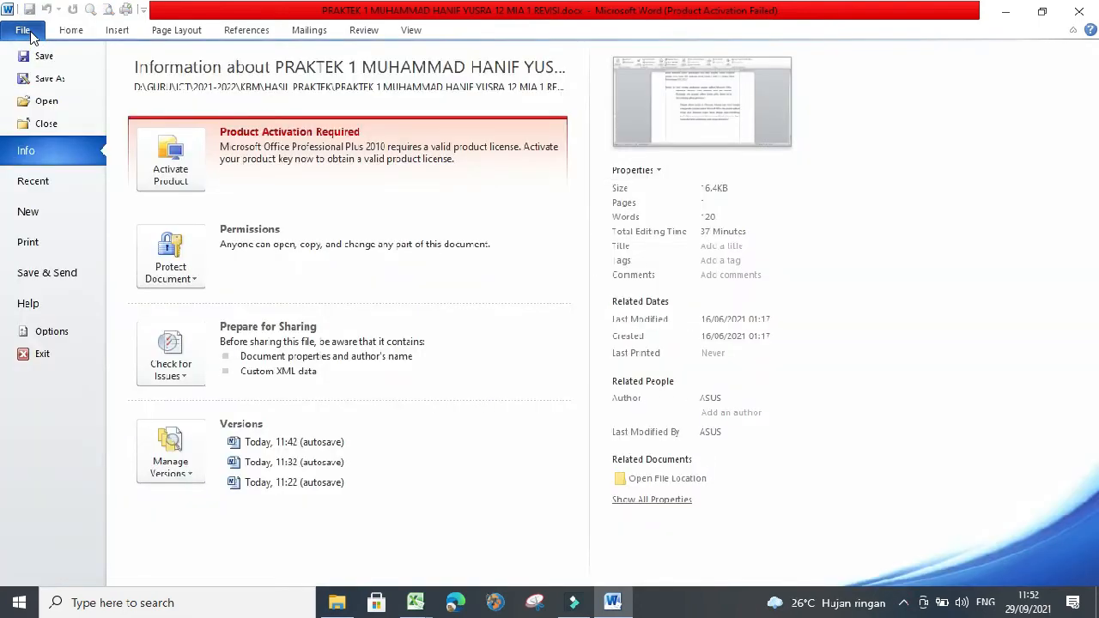
pyautogui.click(29, 244)
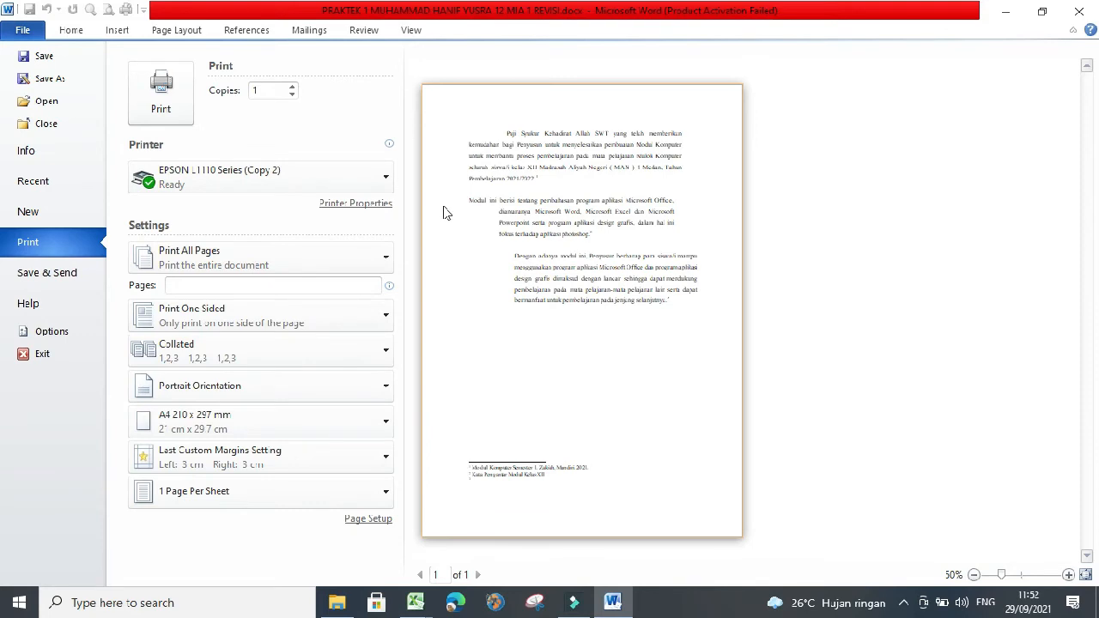
# - Try entering page ranges such as 1,3 and 1-4 in the pages box, then clear it
pyautogui.click(362, 282)
pyautogui.write('1,3')
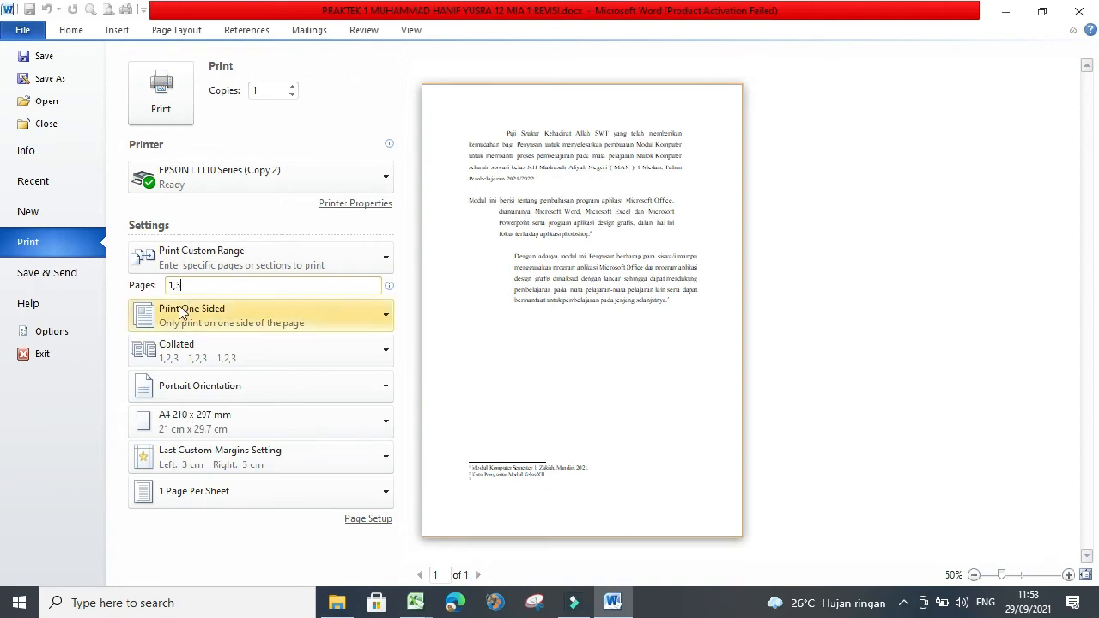
pyautogui.press('BackSpace')
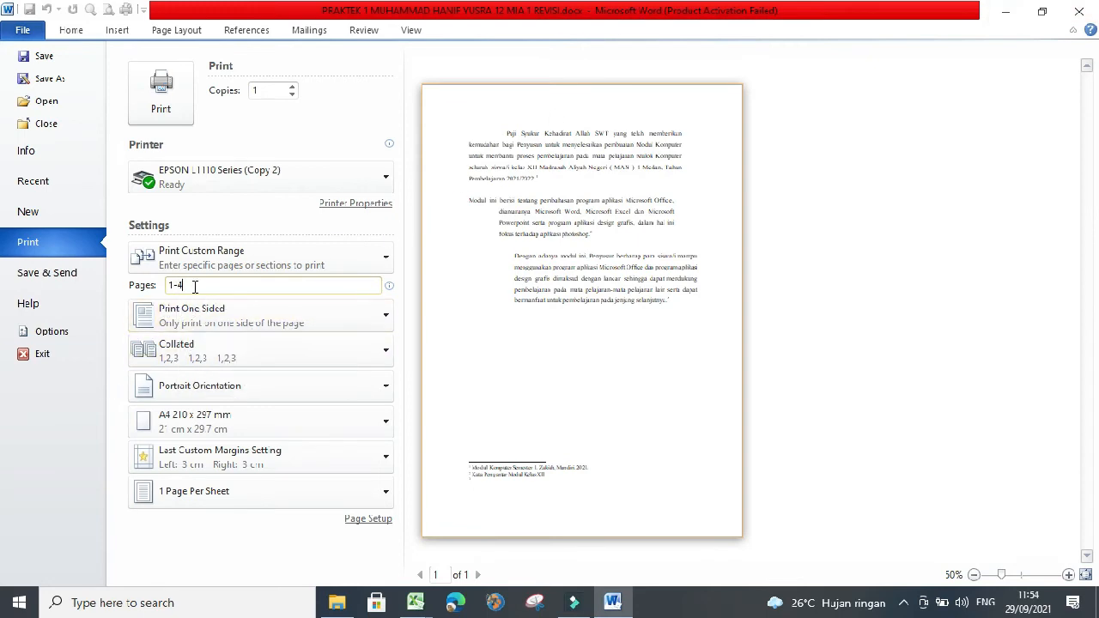
pyautogui.press('BackSpace')
pyautogui.press('BackSpace')
pyautogui.press('BackSpace')
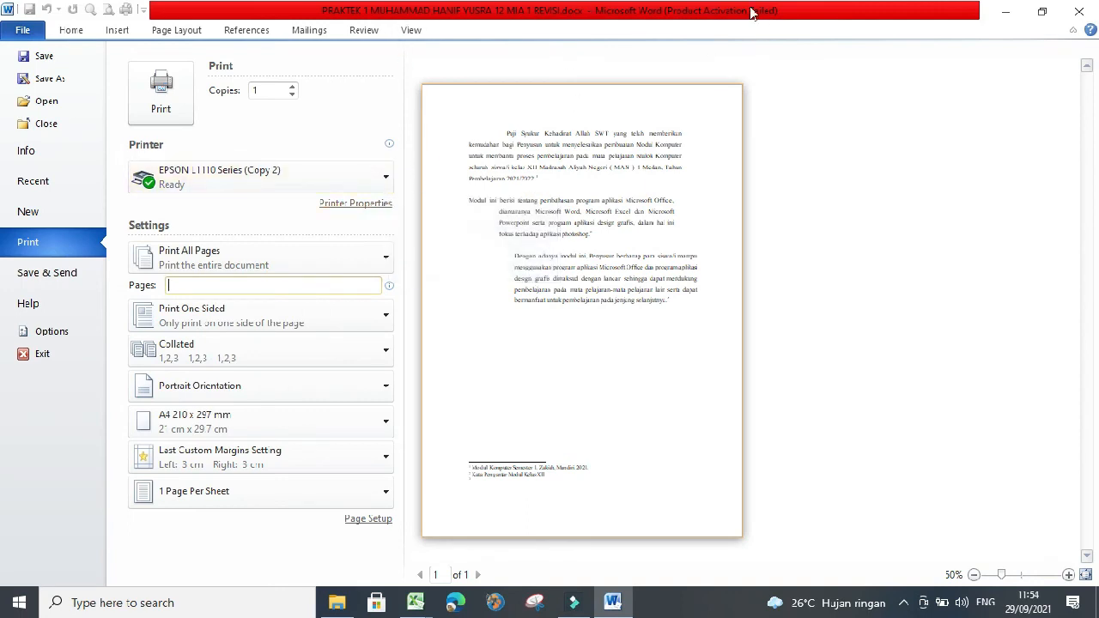
# - Browse the printer list, copies, collation, orientation and one-sided or both-sides printing options
pyautogui.click(387, 180)
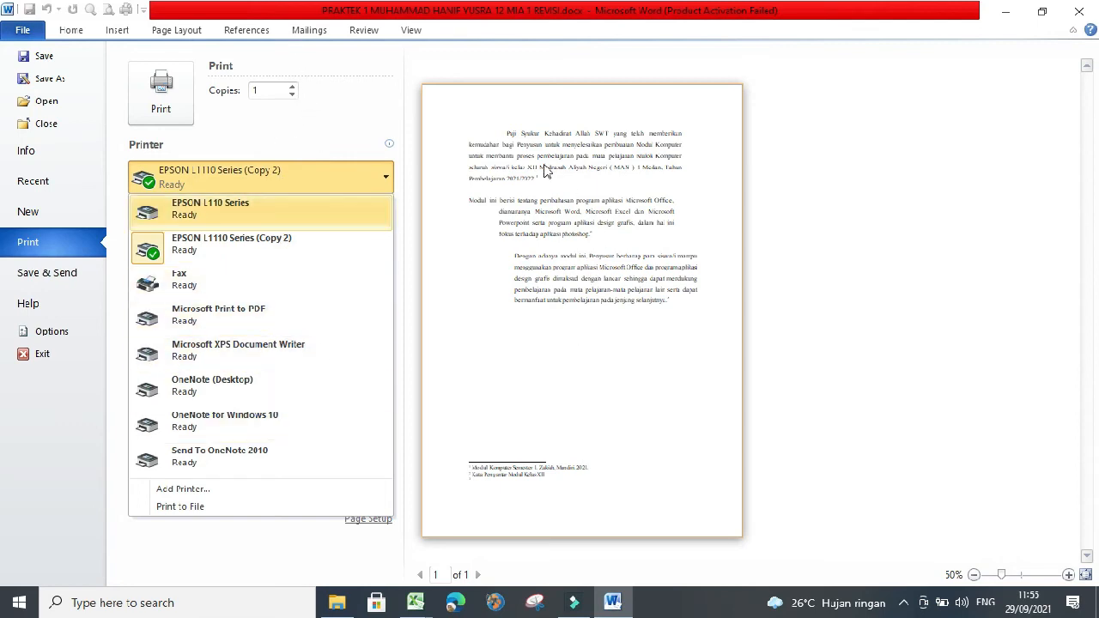
pyautogui.click(260, 95)
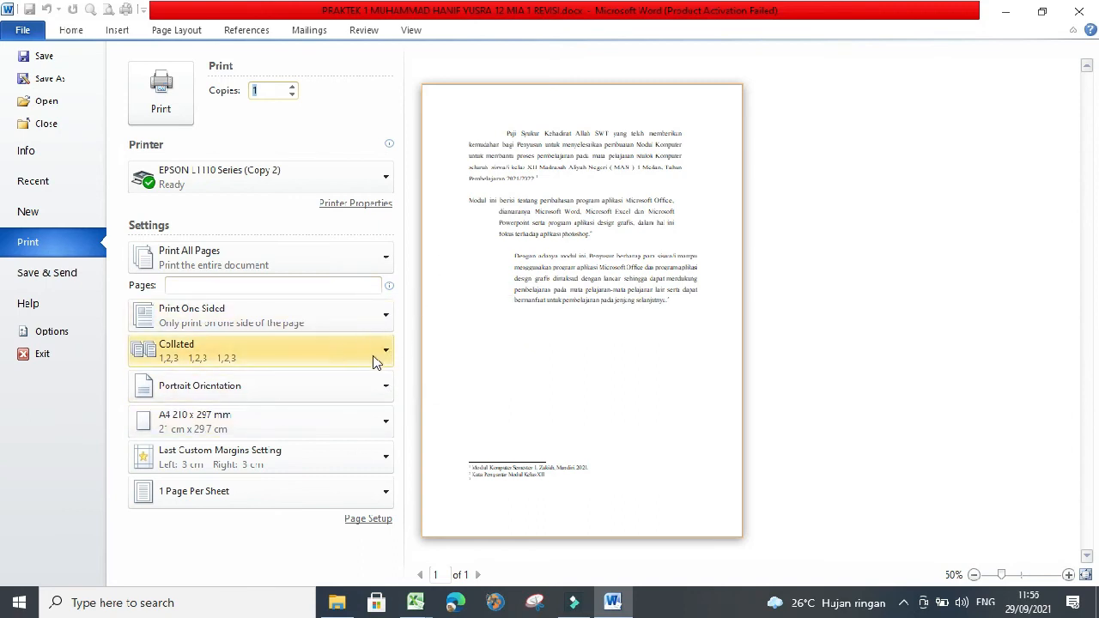
pyautogui.click(385, 352)
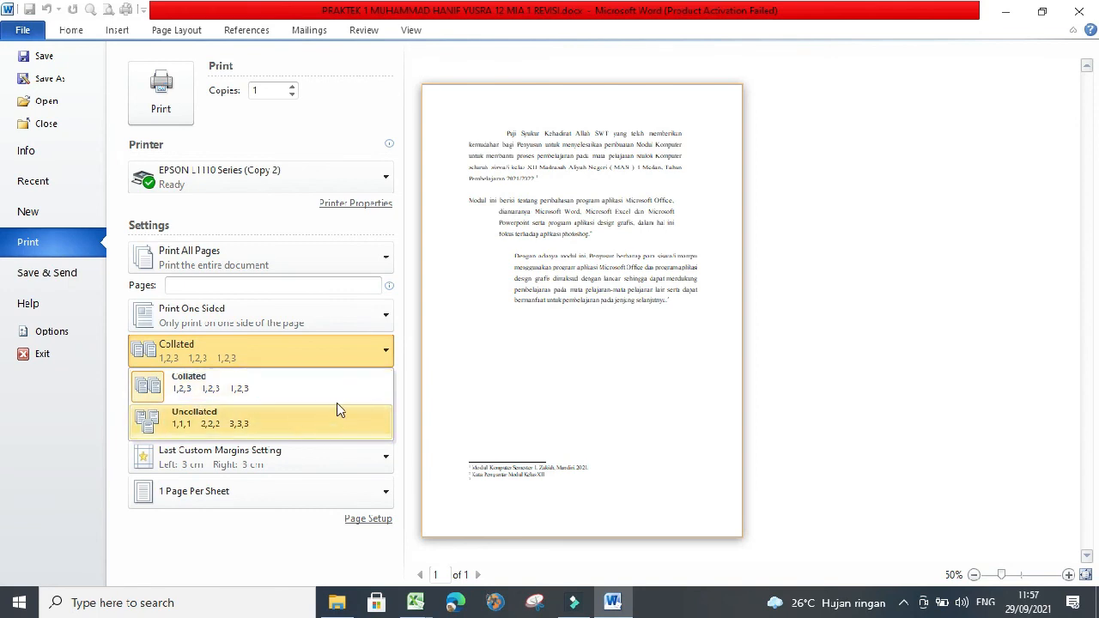
pyautogui.click(376, 353)
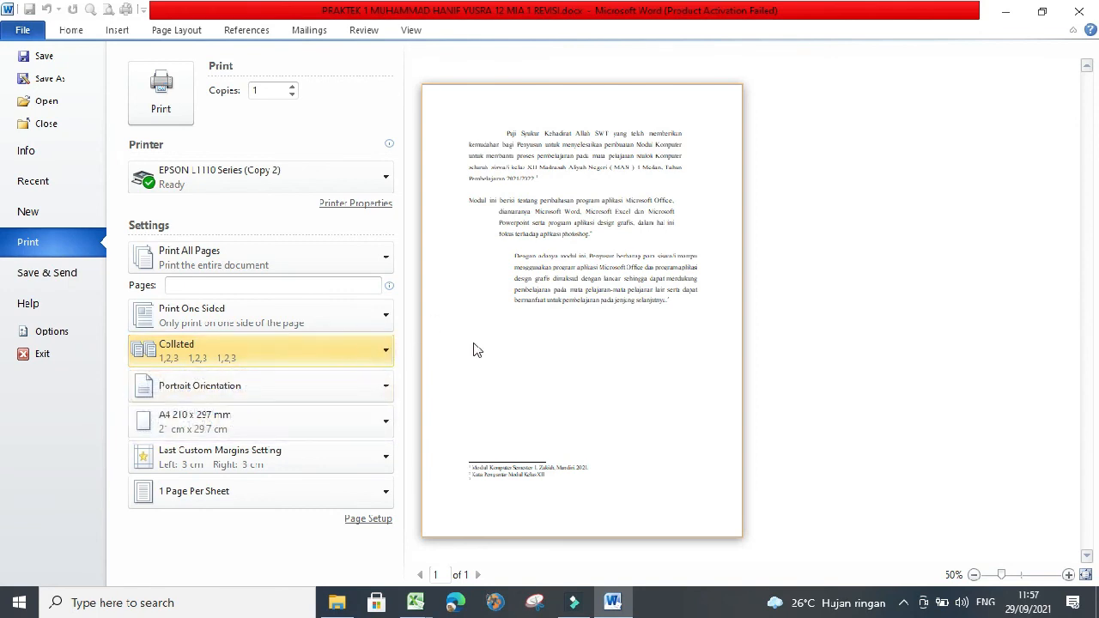
pyautogui.click(385, 391)
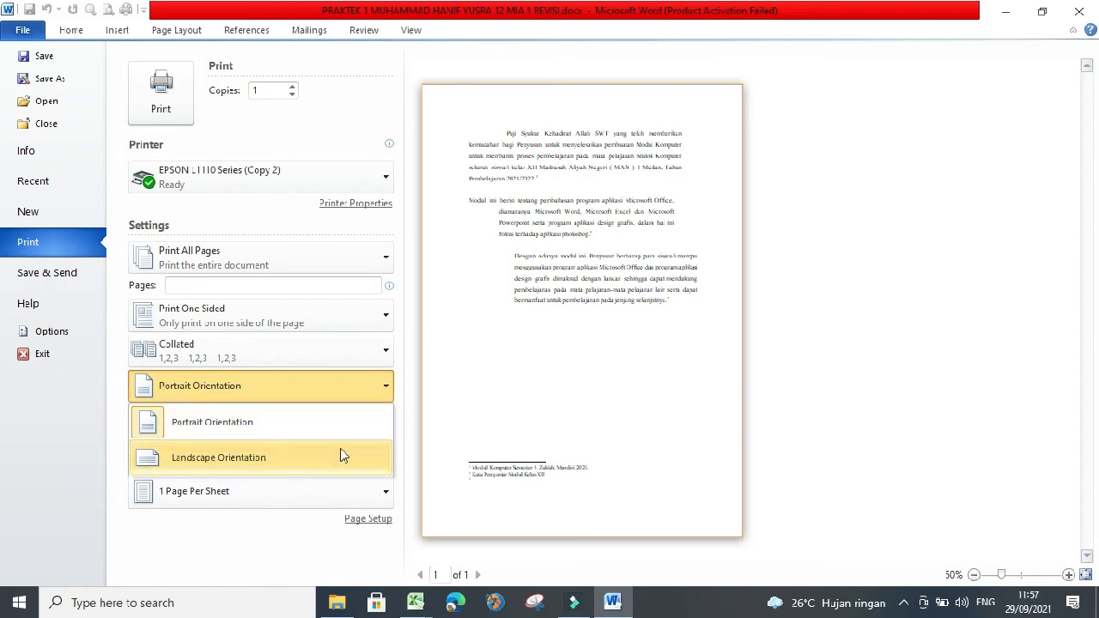
pyautogui.click(235, 323)
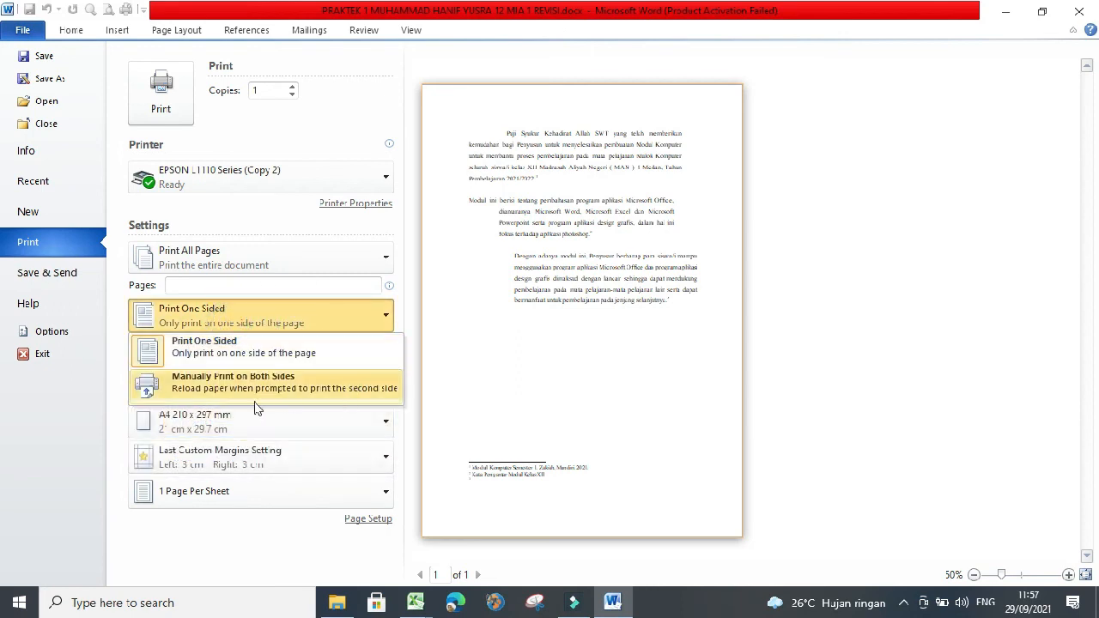